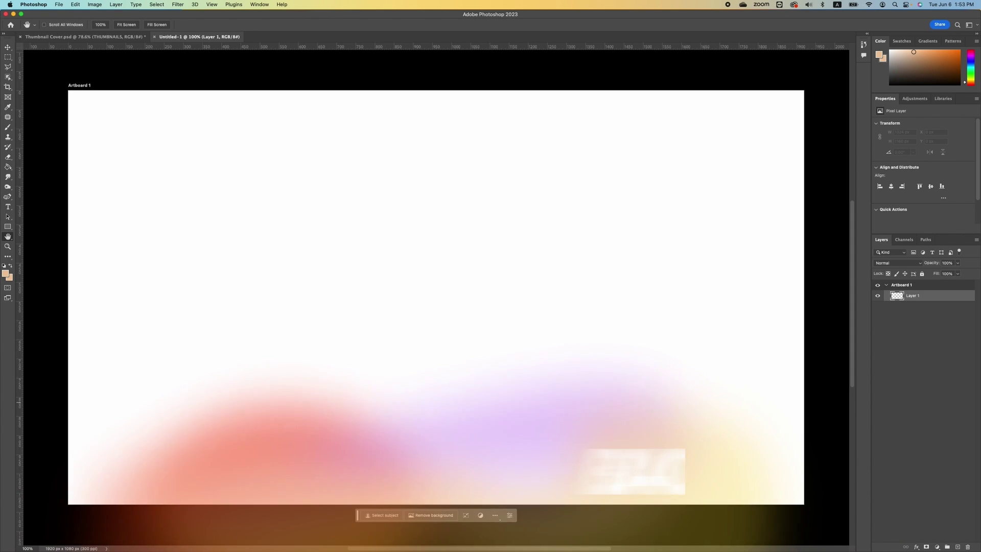
Place the dark office control-room photo on Artboard 1 so it fills the whole artboard
{"action": "left_click_drag", "start_coordinate": [14, 140], "coordinate": [376, 204]}
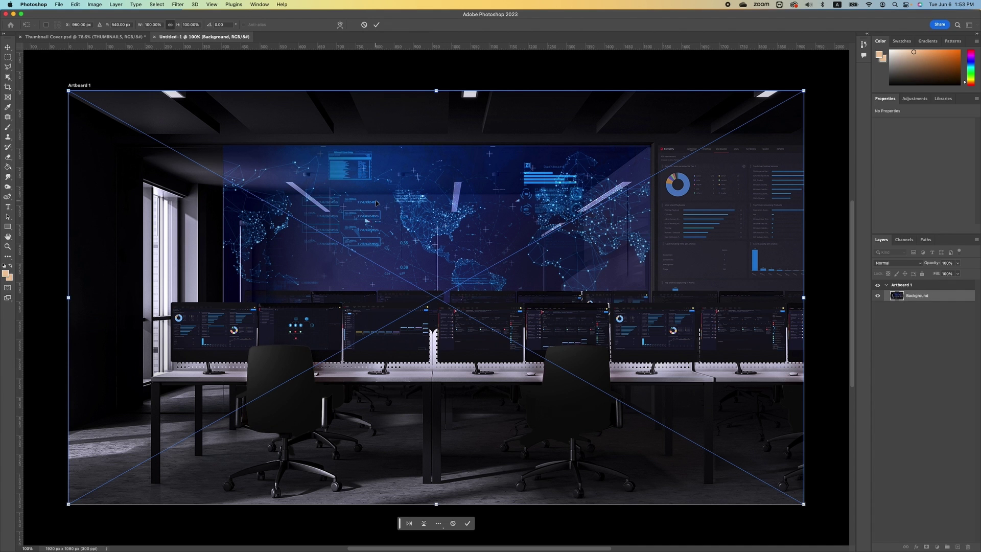
Commit the placed office backdrop at its current size and position
{"action": "key", "text": "Return"}
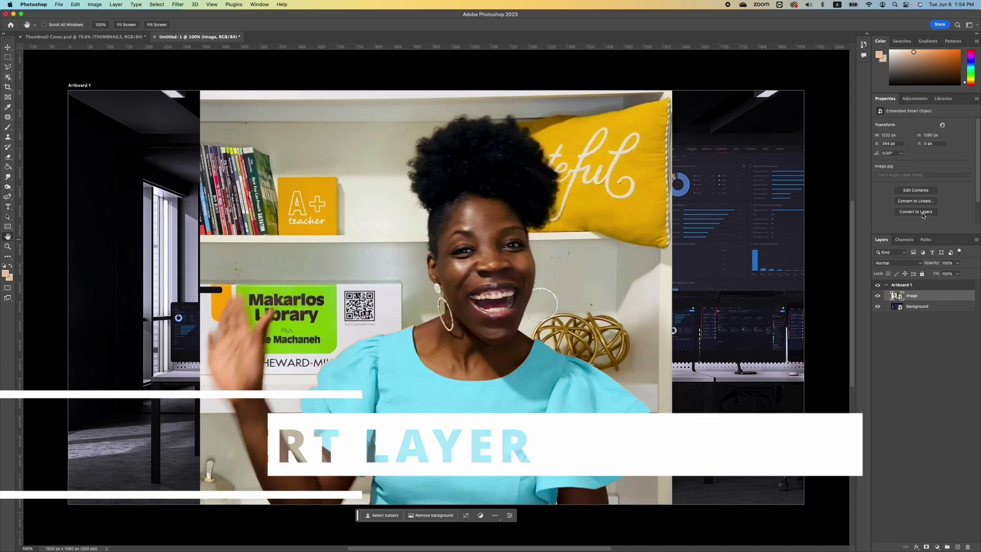
Convert the woman's smart object to a regular layer, keeping transforms, and remove its background
{"action": "left_click", "coordinate": [916, 212]}
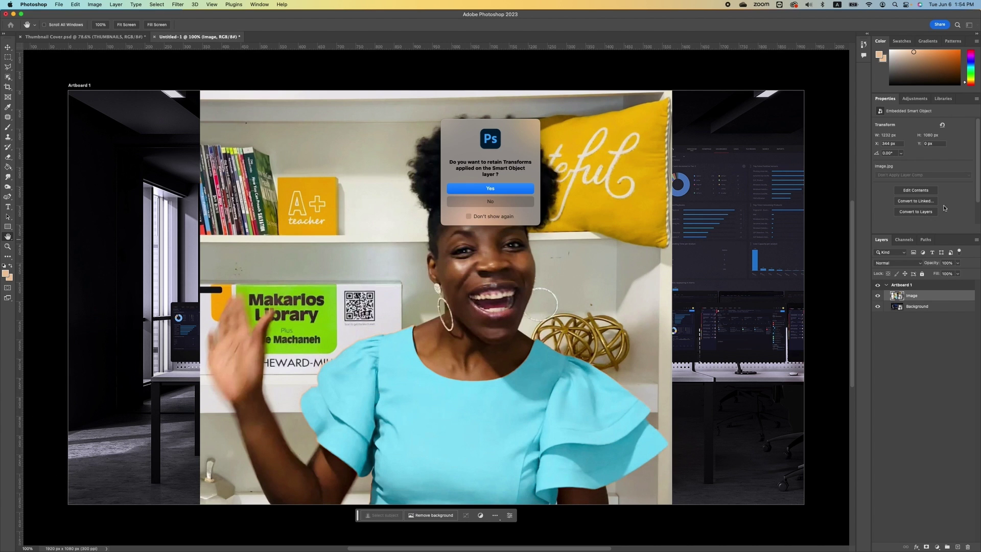
{"action": "left_click", "coordinate": [485, 187]}
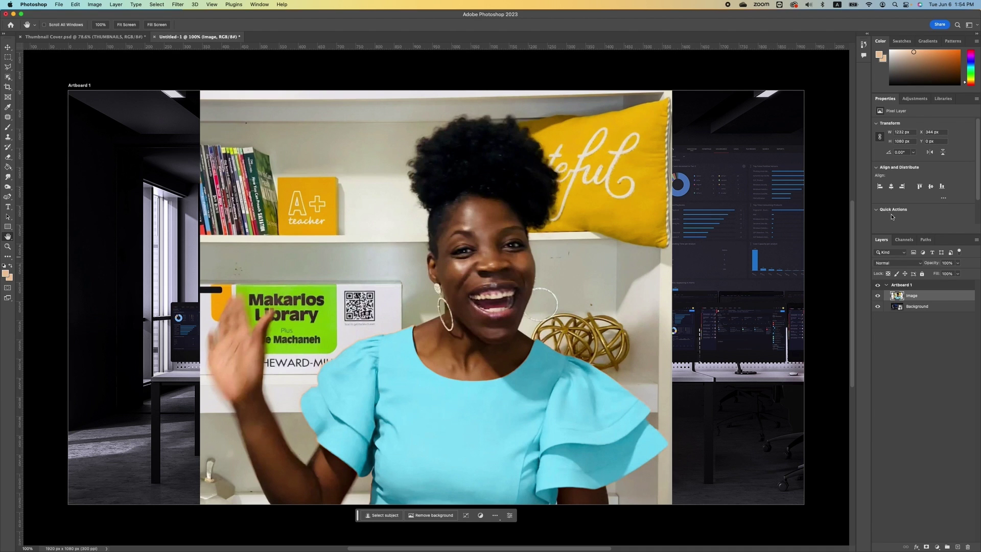
{"action": "left_click", "coordinate": [886, 212]}
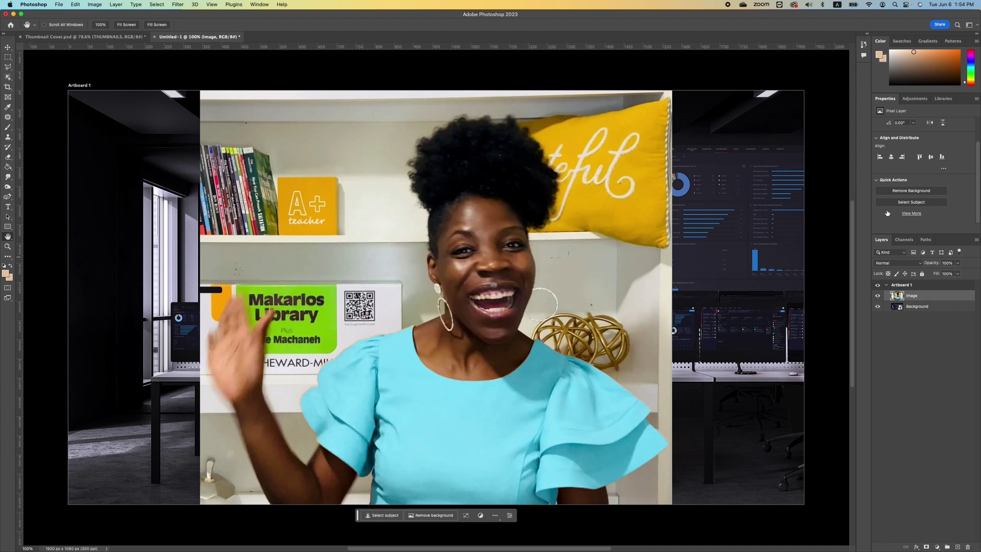
{"action": "left_click", "coordinate": [923, 194]}
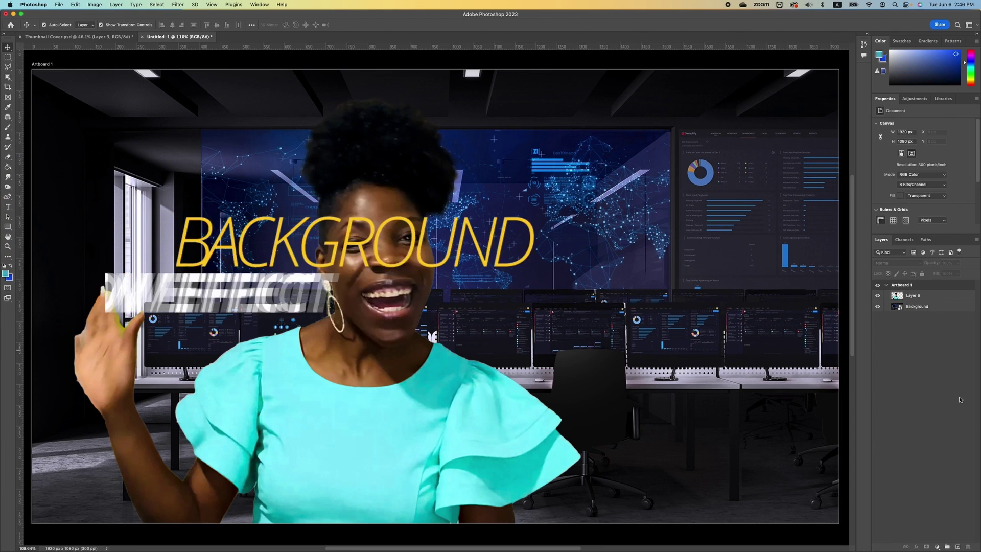
Add Layer 7 beneath the woman and paint a soft 1200 px cyan glow behind her
{"action": "left_click", "coordinate": [958, 547]}
{"action": "mouse_move", "coordinate": [933, 297]}
{"action": "left_mouse_down"}
{"action": "mouse_move", "coordinate": [932, 323]}
{"action": "mouse_move", "coordinate": [930, 311]}
{"action": "left_mouse_up"}
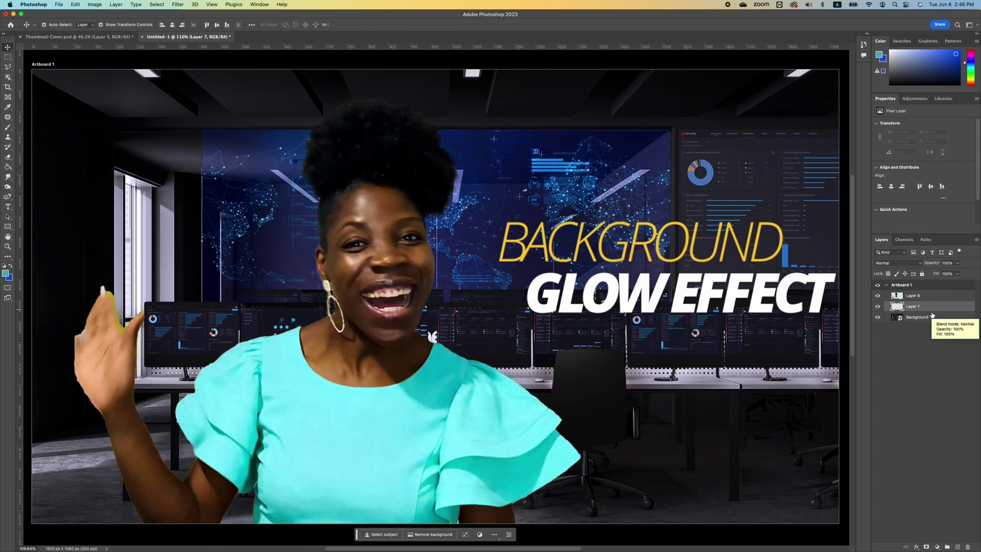
{"action": "left_click", "coordinate": [5, 267]}
{"action": "left_click", "coordinate": [7, 128]}
{"action": "key", "text": "bracketright"}
{"action": "key", "text": "bracketright"}
{"action": "key", "text": "bracketright"}
{"action": "key", "text": "bracketright"}
{"action": "key", "text": "bracketright"}
{"action": "key", "text": "bracketright"}
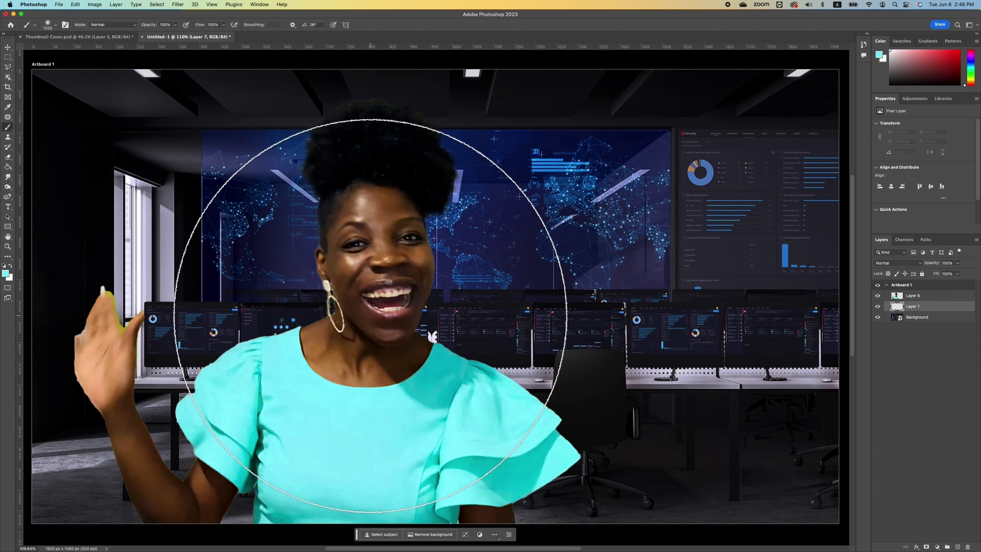
{"action": "left_click", "coordinate": [371, 314]}
{"action": "left_click", "coordinate": [362, 315]}
{"action": "left_click", "coordinate": [362, 310]}
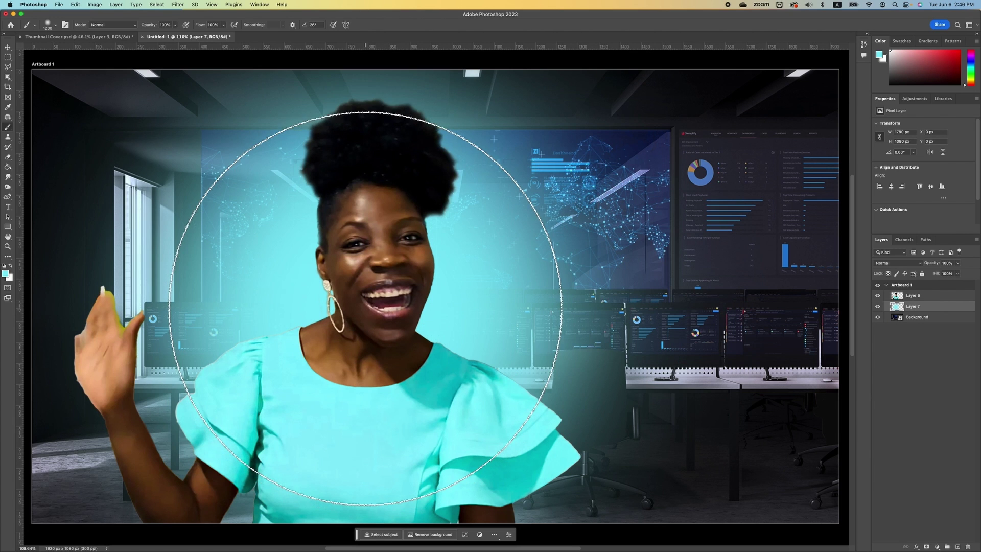
{"action": "left_click", "coordinate": [363, 291]}
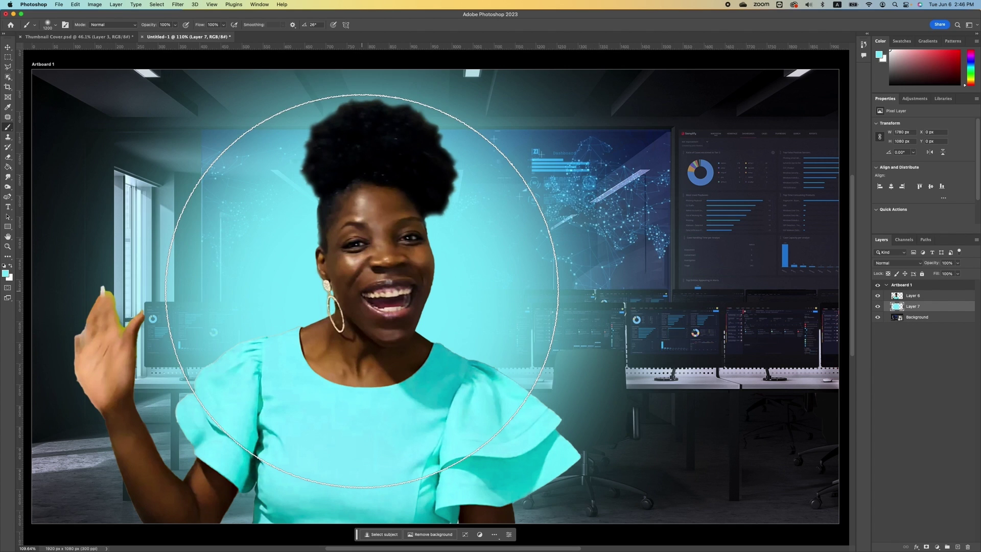
{"action": "left_click", "coordinate": [362, 291]}
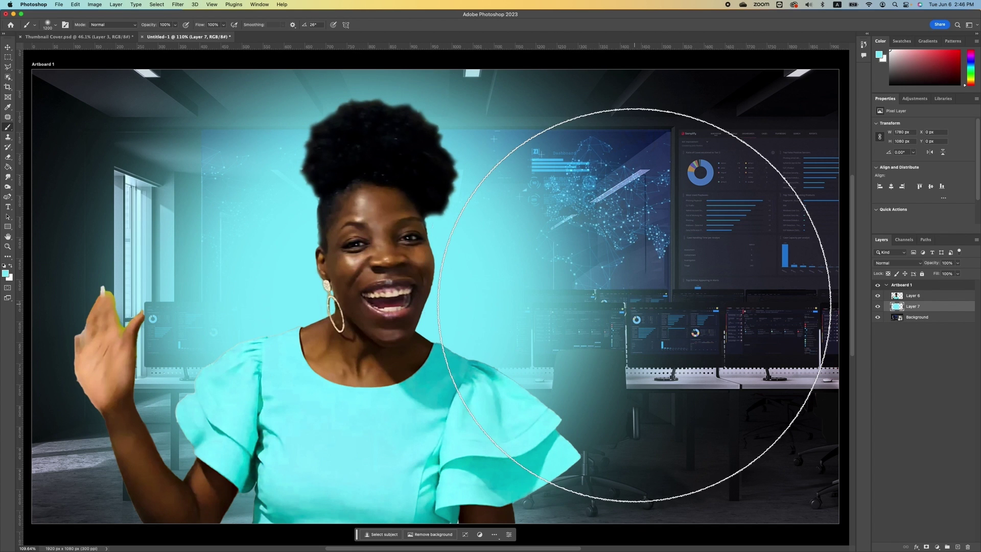
On new Layer 8, paint a subtler white glow behind her head with a 700 px brush
{"action": "left_click", "coordinate": [959, 547]}
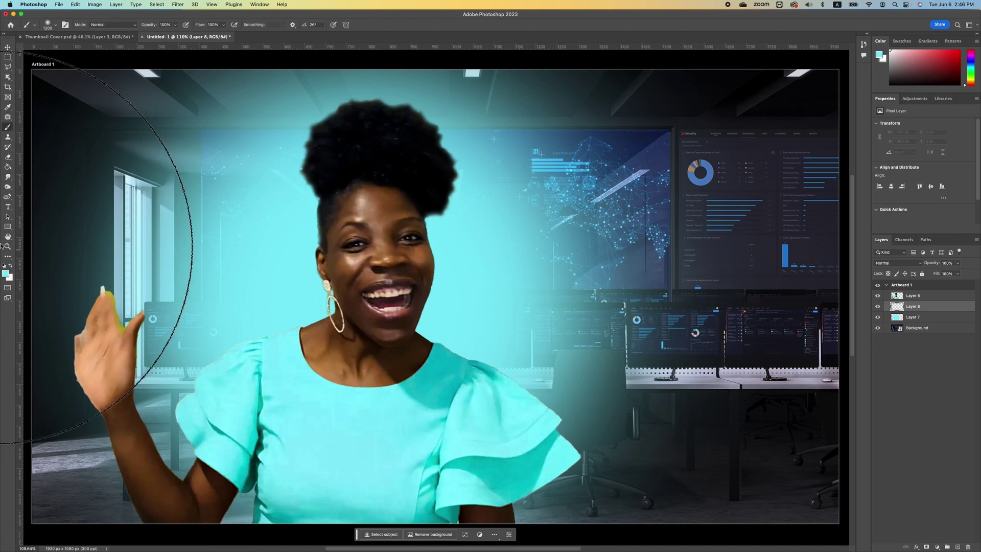
{"action": "left_click", "coordinate": [10, 265]}
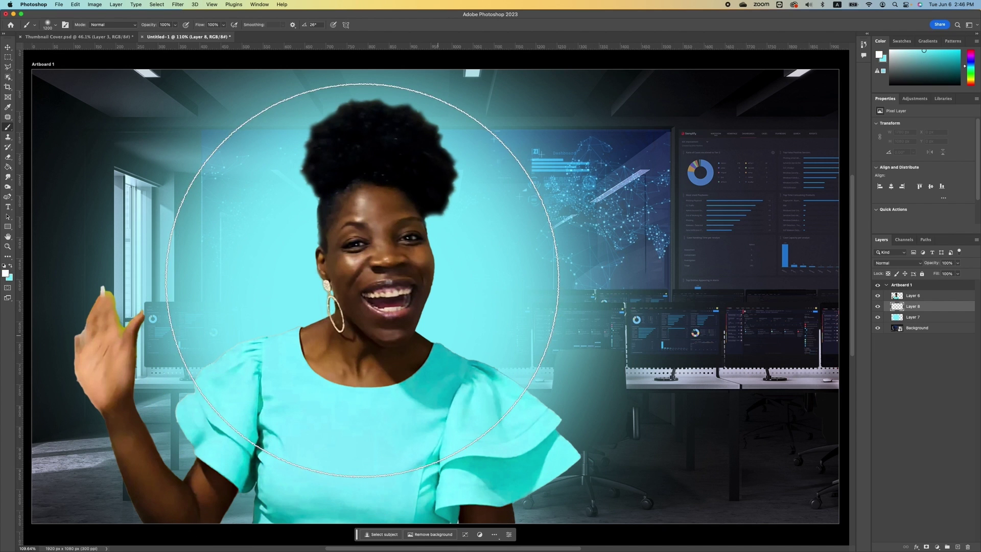
{"action": "key", "text": "bracketleft"}
{"action": "key", "text": "bracketleft"}
{"action": "key", "text": "bracketleft"}
{"action": "key", "text": "bracketleft"}
{"action": "key", "text": "bracketleft"}
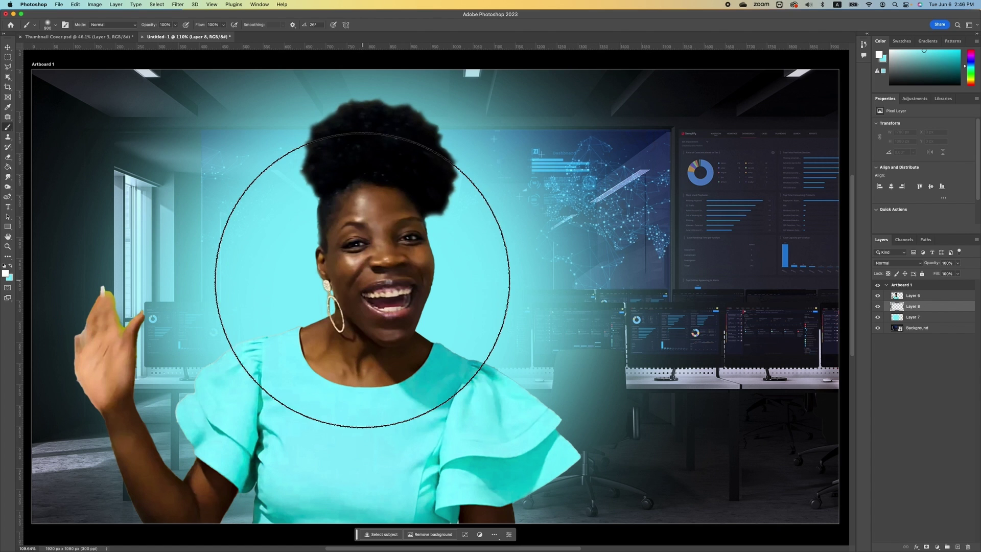
{"action": "left_click", "coordinate": [370, 295]}
{"action": "left_click", "coordinate": [397, 292]}
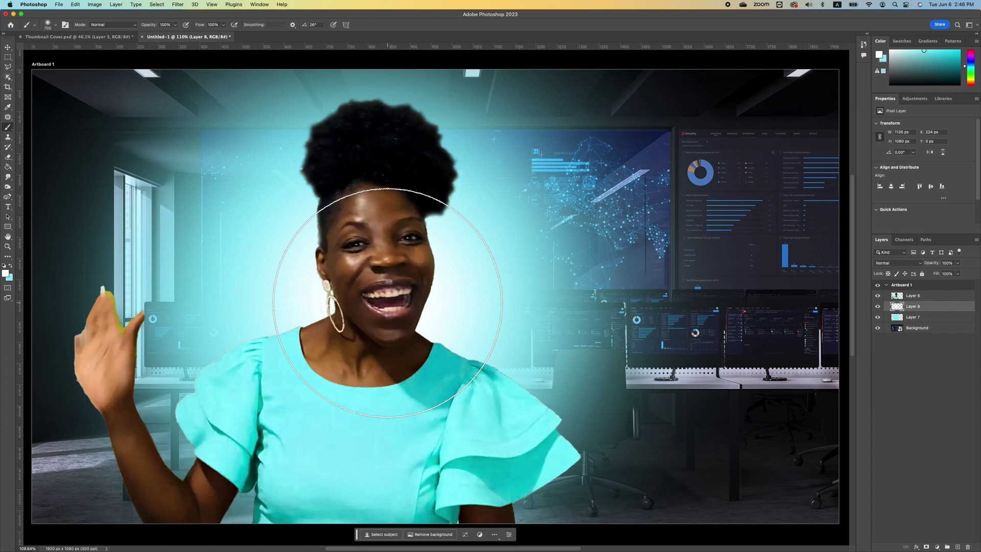
{"action": "left_click", "coordinate": [407, 290]}
{"action": "left_click", "coordinate": [405, 291]}
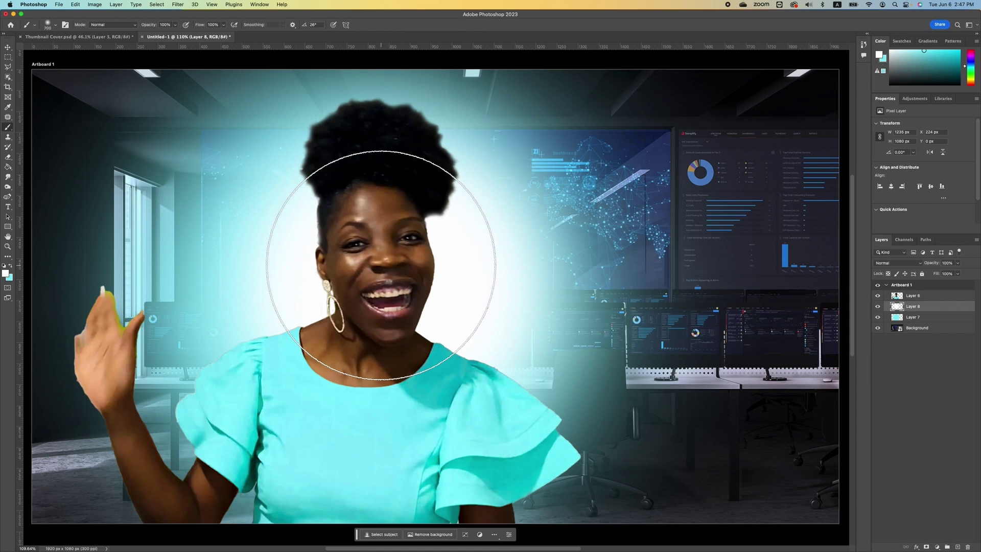
{"action": "key", "text": "super+z"}
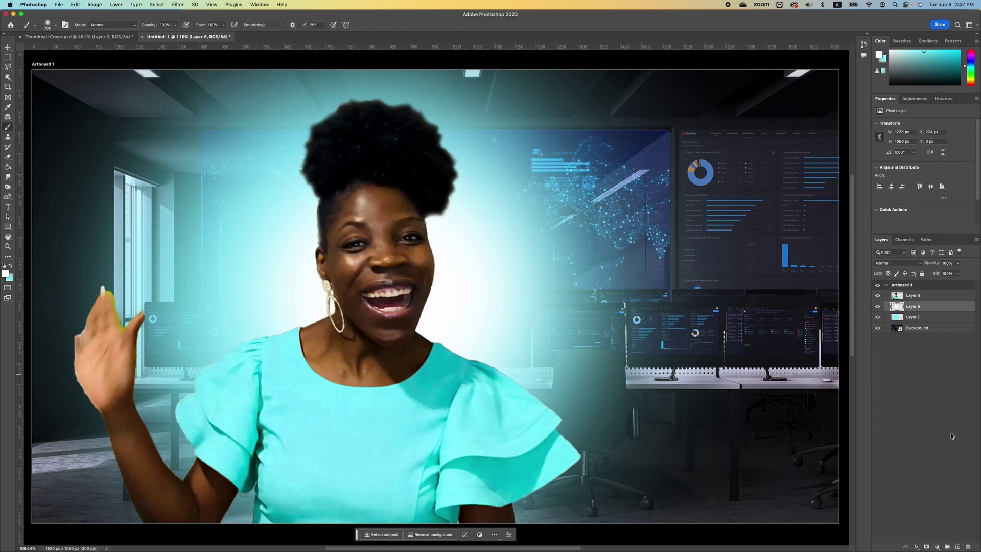
{"action": "left_click", "coordinate": [958, 547]}
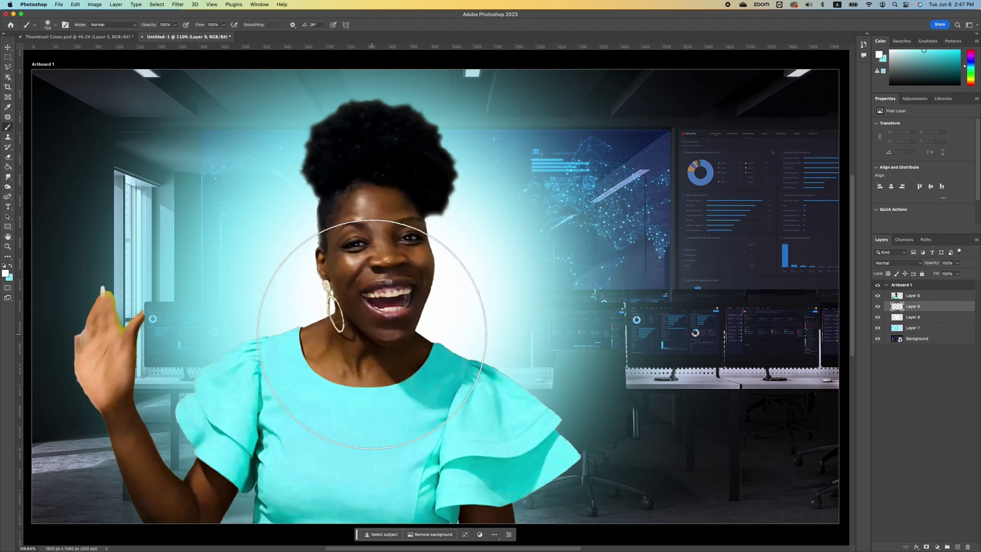
Paint bright red over the lower-left background and upper-right monitors with a 900 px brush
{"action": "left_click", "coordinate": [6, 274]}
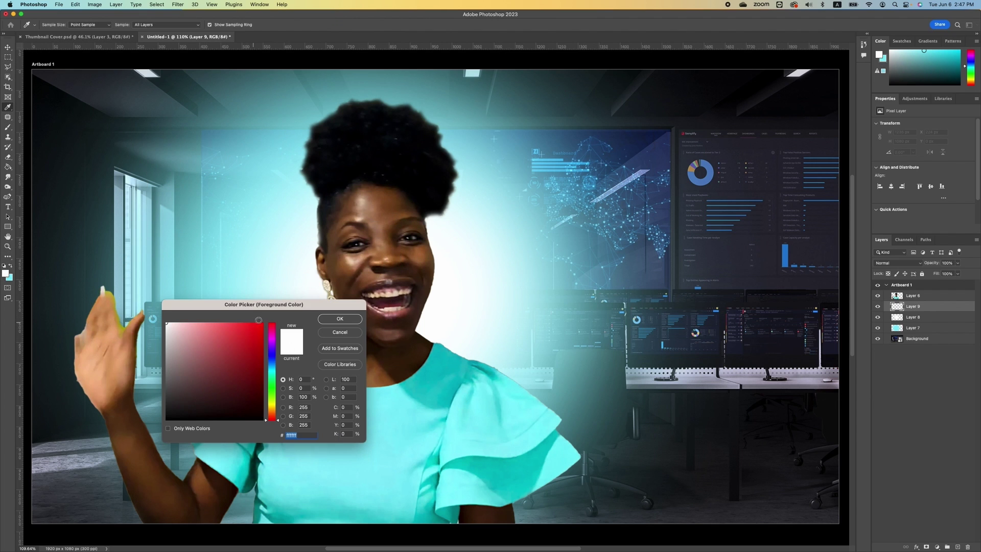
{"action": "left_click", "coordinate": [262, 325]}
{"action": "key", "text": "Return"}
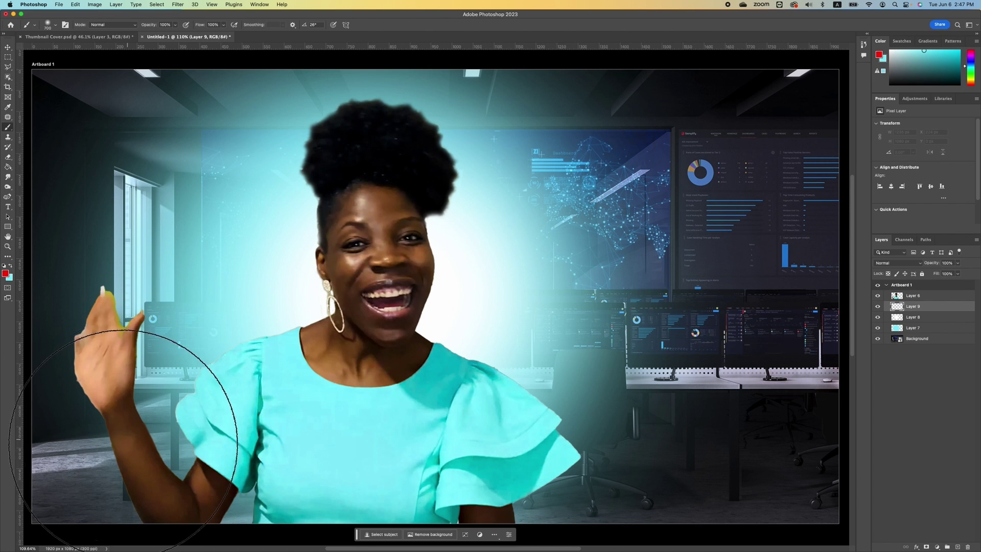
{"action": "mouse_move", "coordinate": [109, 438]}
{"action": "left_mouse_down"}
{"action": "mouse_move", "coordinate": [128, 439]}
{"action": "mouse_move", "coordinate": [109, 428]}
{"action": "left_mouse_up"}
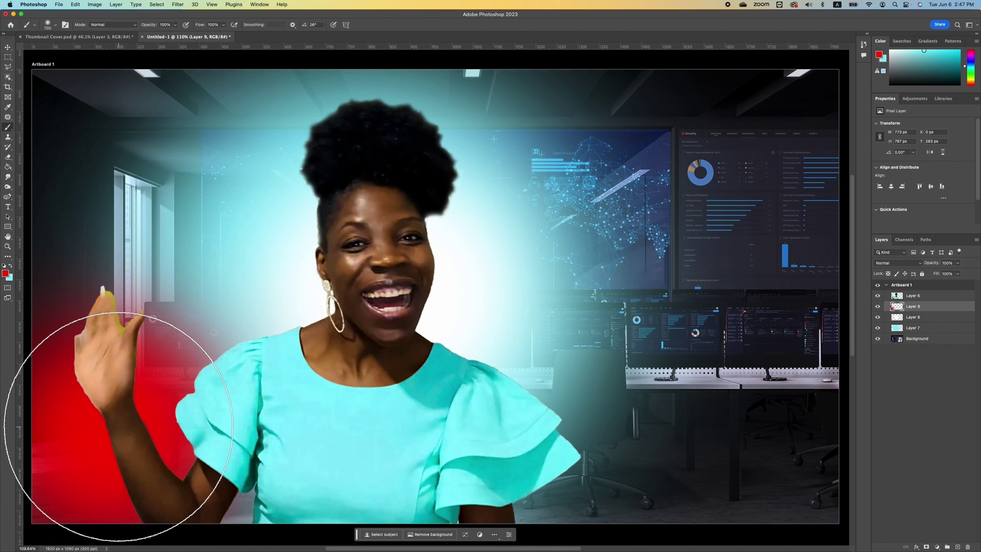
{"action": "key", "text": "bracketright"}
{"action": "key", "text": "bracketright"}
{"action": "left_click", "coordinate": [700, 176]}
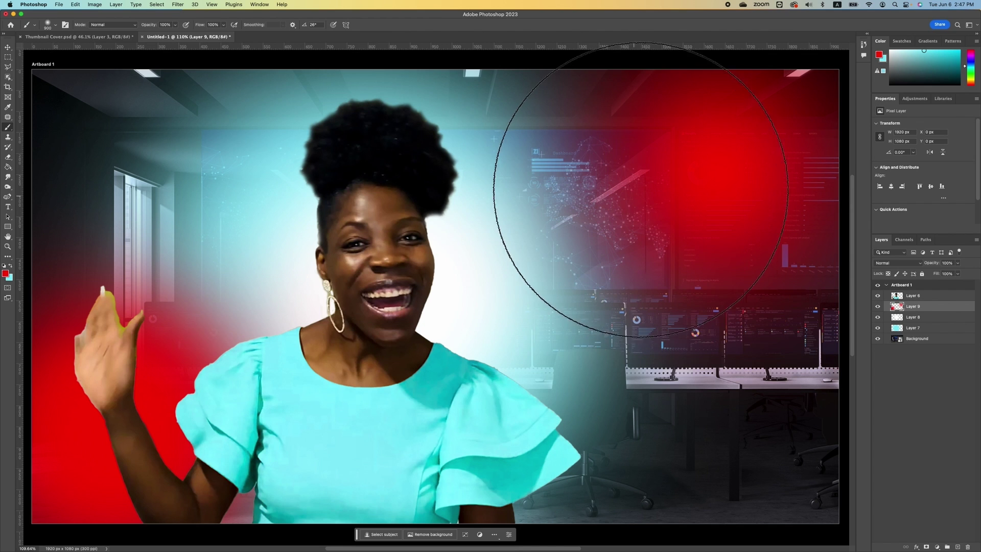
{"action": "left_click_drag", "start_coordinate": [615, 219], "coordinate": [647, 183]}
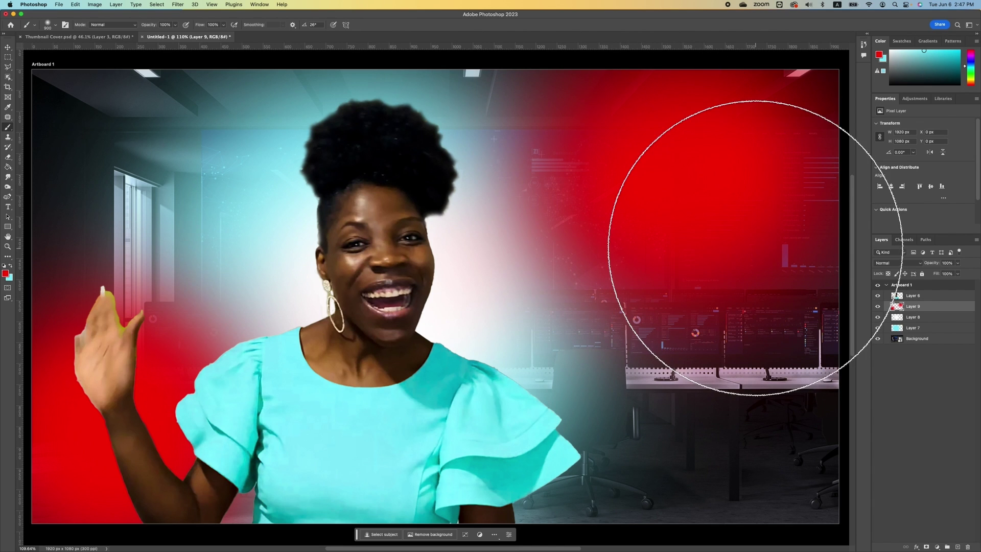
Paint blue over the upper-left background and the lower-right desks
{"action": "left_click", "coordinate": [5, 274]}
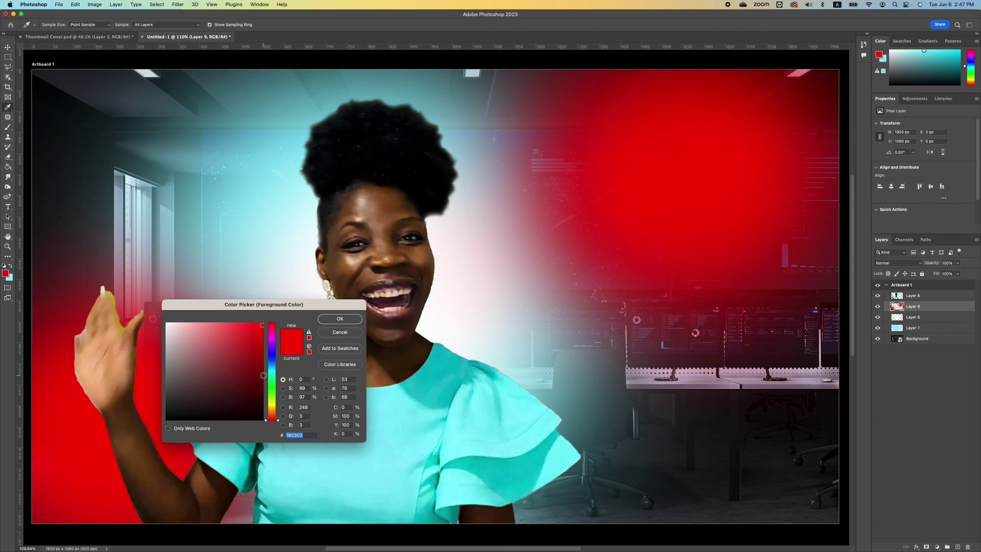
{"action": "left_click", "coordinate": [274, 362]}
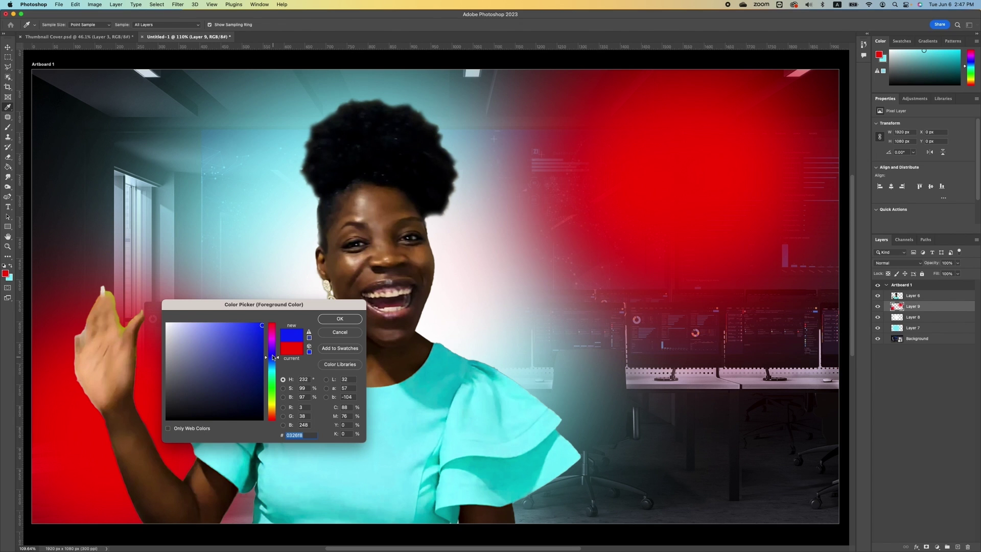
{"action": "left_click", "coordinate": [340, 318]}
{"action": "left_click_drag", "start_coordinate": [107, 61], "coordinate": [127, 220]}
{"action": "mouse_move", "coordinate": [692, 443]}
{"action": "left_mouse_down"}
{"action": "mouse_move", "coordinate": [725, 417]}
{"action": "mouse_move", "coordinate": [670, 404]}
{"action": "mouse_move", "coordinate": [747, 413]}
{"action": "left_mouse_up"}
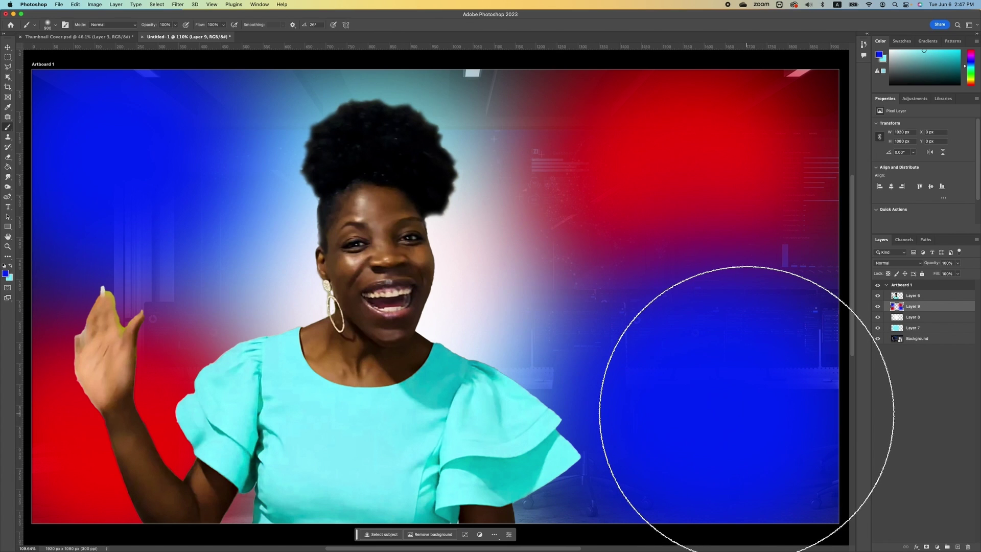
Choose a golden-yellow colour and set Layer 9's blend mode to Color
{"action": "left_click", "coordinate": [6, 273]}
{"action": "left_click", "coordinate": [272, 404]}
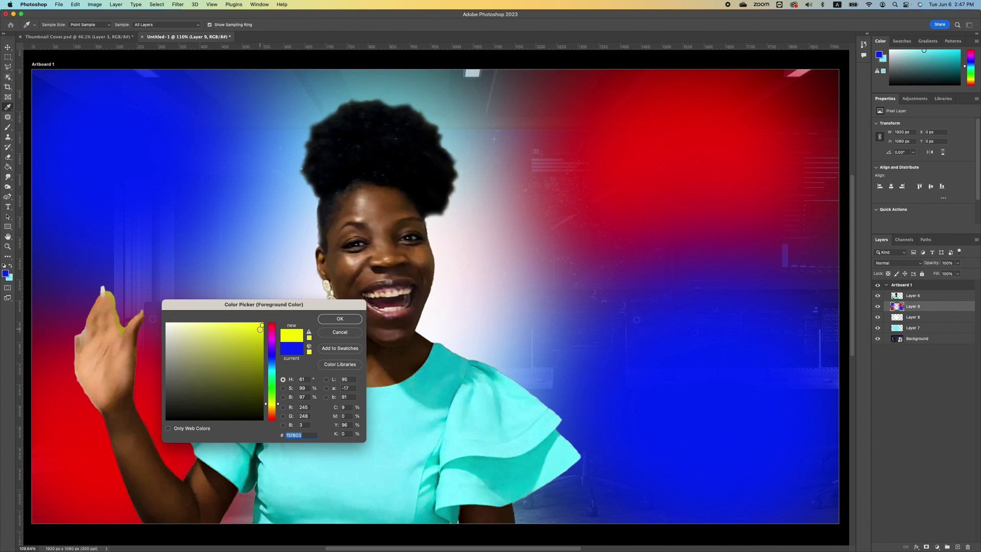
{"action": "left_click", "coordinate": [272, 407]}
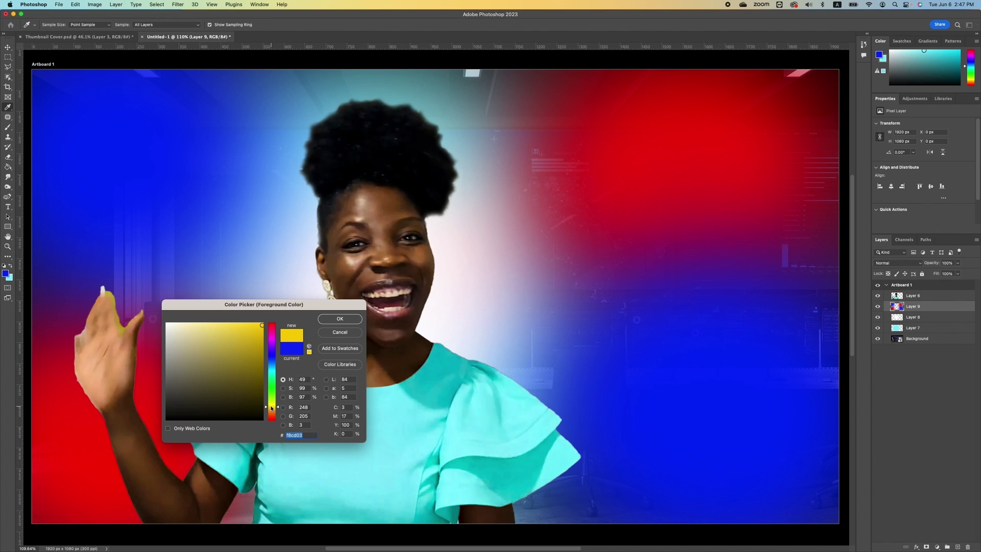
{"action": "left_click", "coordinate": [340, 318]}
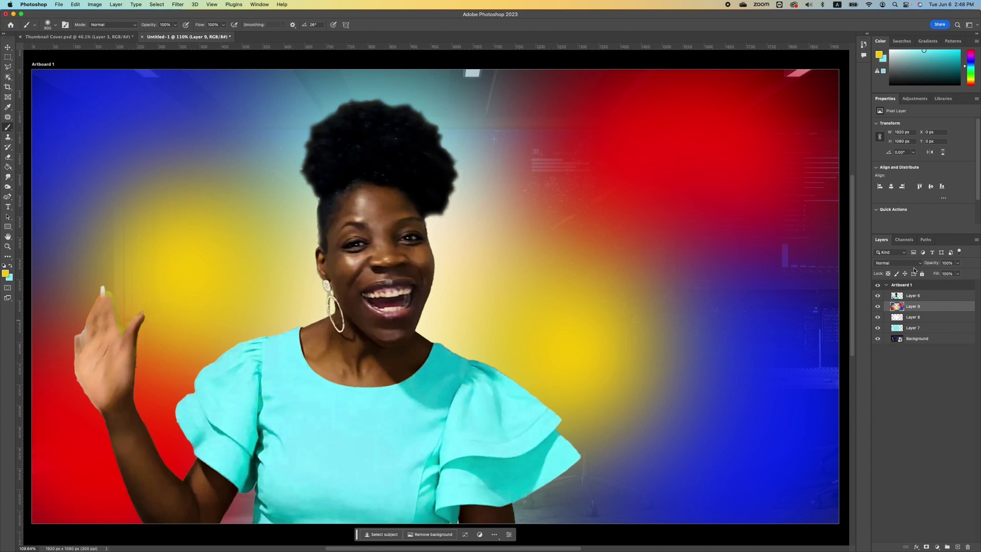
{"action": "left_click", "coordinate": [915, 264]}
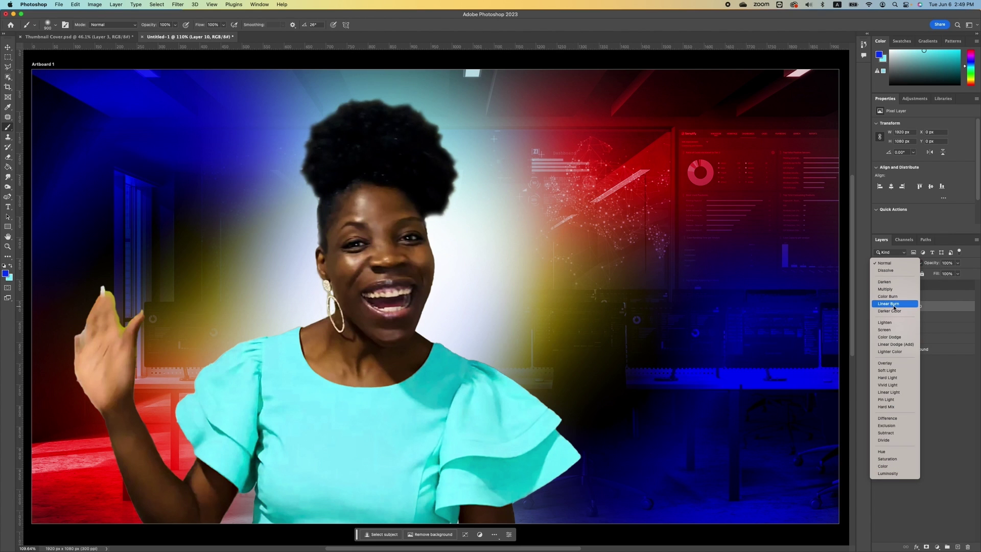
{"action": "left_click", "coordinate": [886, 468]}
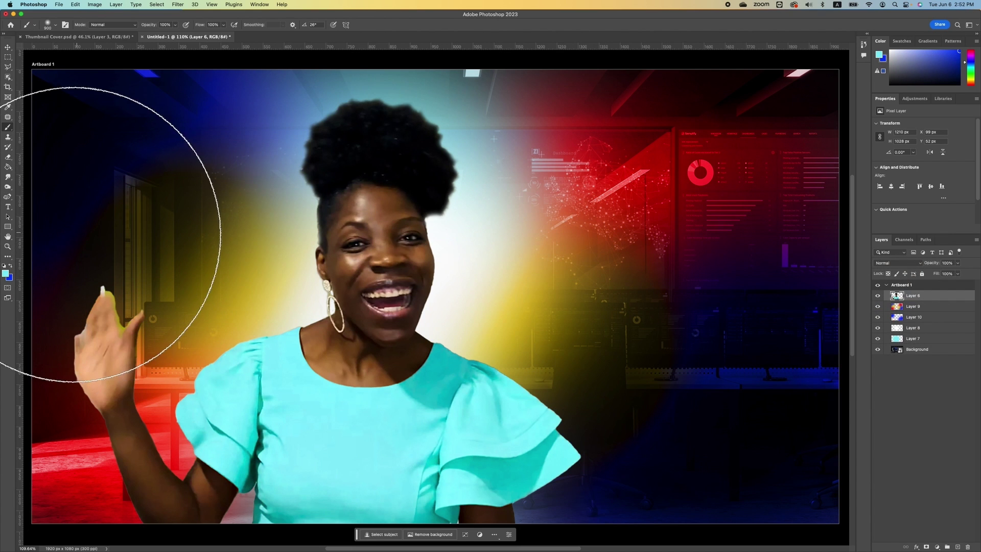
Place white Bebas Neue 'CLICKABLE' text at the lower left, scale it down, and tick Drop Shadow
{"action": "left_click", "coordinate": [8, 206]}
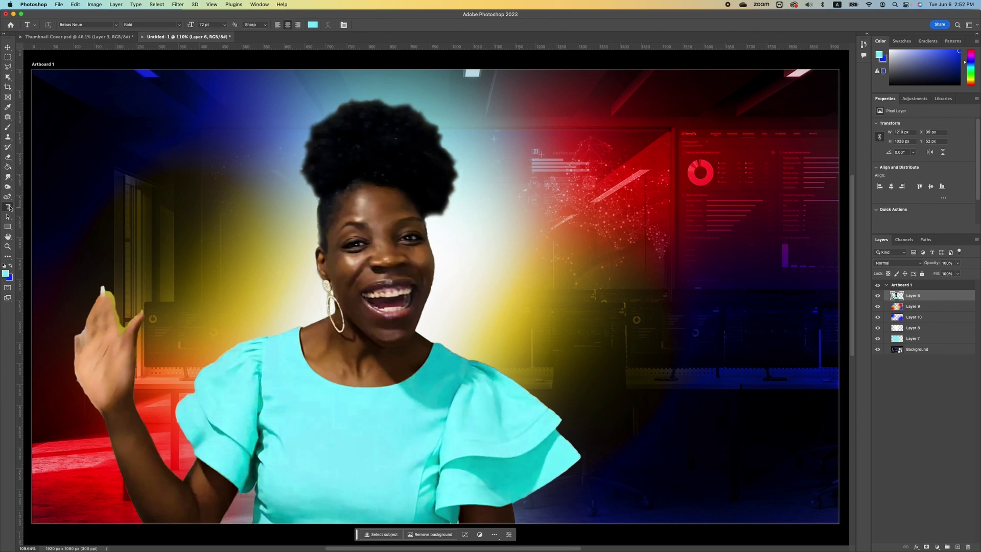
{"action": "left_click", "coordinate": [4, 266]}
{"action": "left_click", "coordinate": [11, 266]}
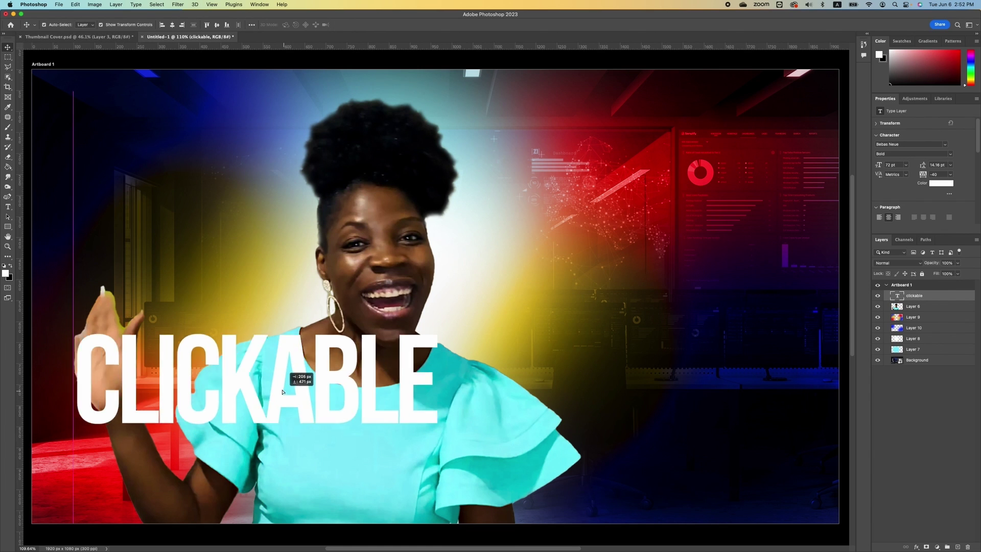
{"action": "left_click_drag", "start_coordinate": [301, 373], "coordinate": [271, 358]}
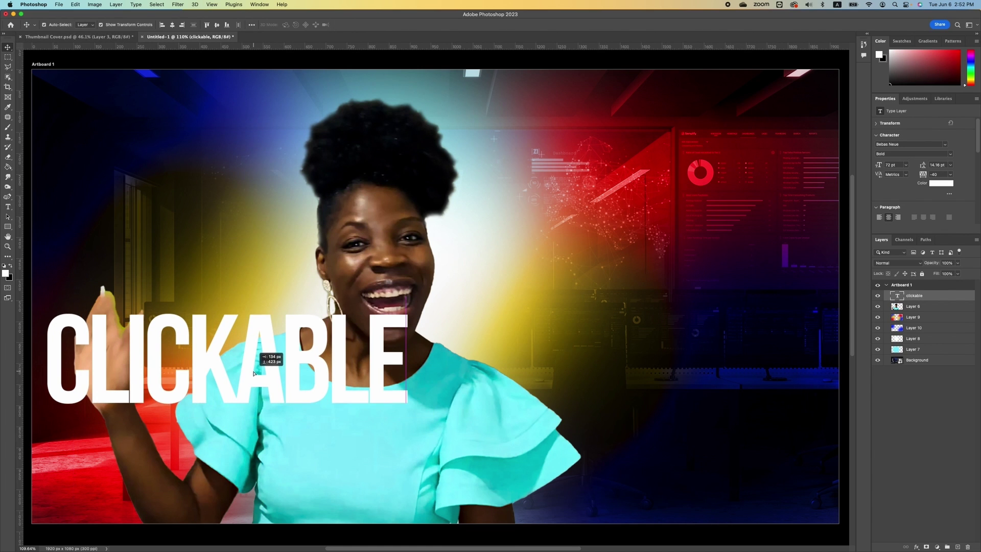
{"action": "left_click_drag", "start_coordinate": [407, 313], "coordinate": [364, 319]}
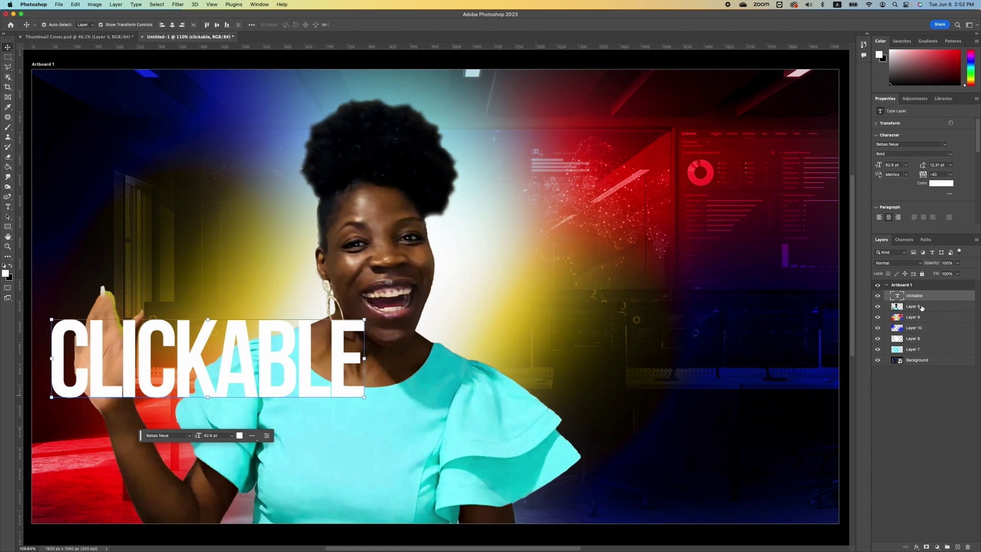
{"action": "double_click", "coordinate": [966, 296]}
{"action": "left_click", "coordinate": [134, 254]}
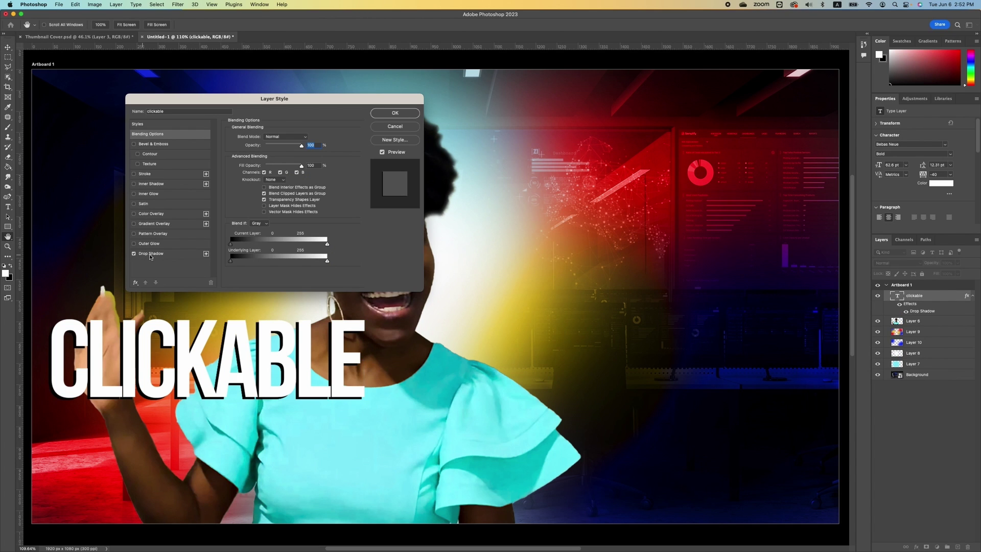
Apply the hard-edged 100% opacity drop shadow to CLICKABLE and close Layer Style
{"action": "left_click", "coordinate": [174, 256]}
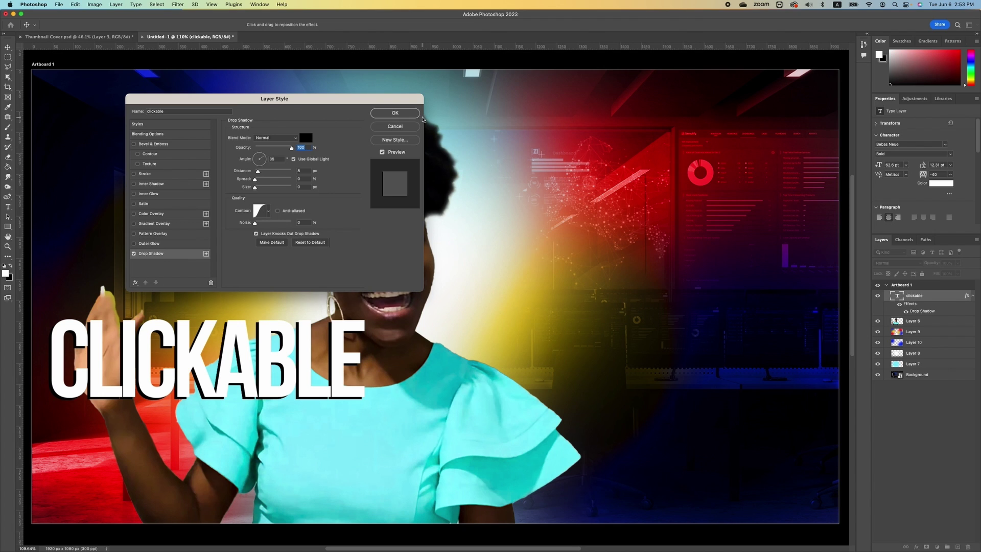
{"action": "left_click", "coordinate": [403, 116]}
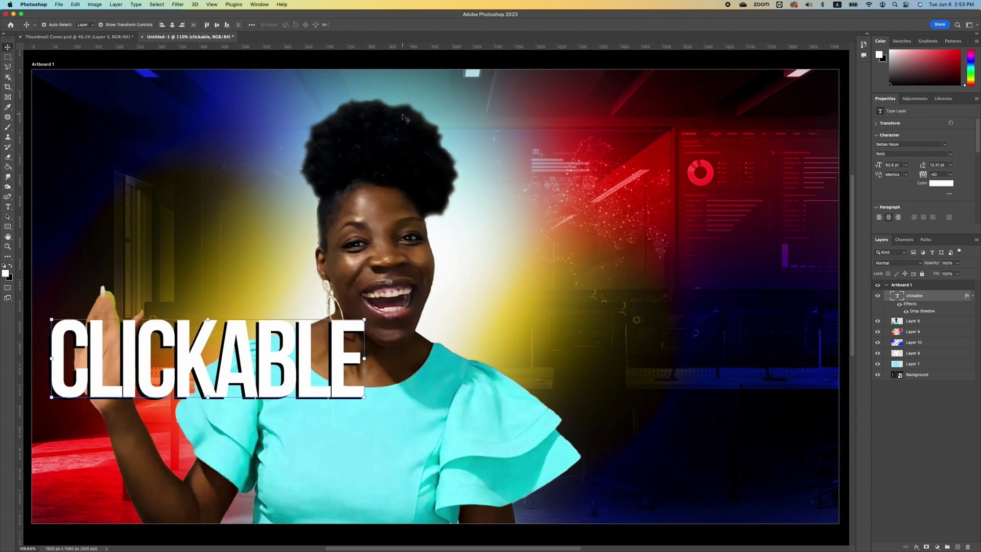
Add white 'THUMBNAIL' text in Akagi Pro Fat under CLICKABLE, enlarged across the image, and open its styles
{"action": "left_click", "coordinate": [7, 207]}
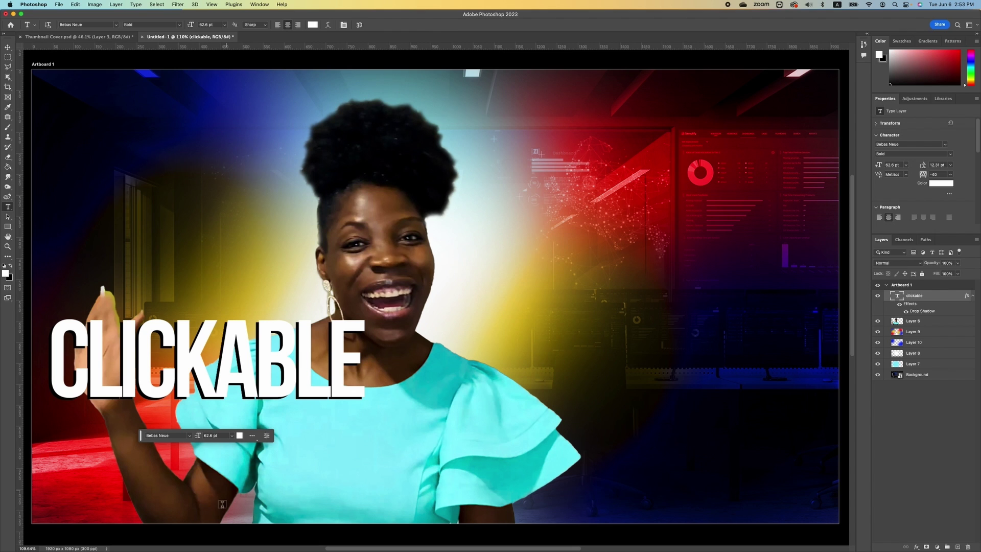
{"action": "left_click", "coordinate": [82, 477]}
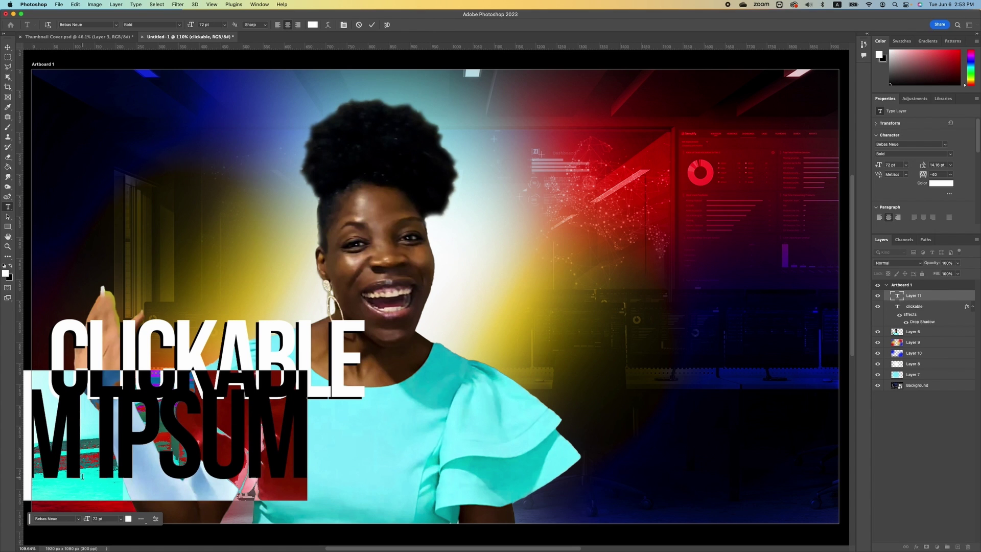
{"action": "left_click", "coordinate": [116, 25]}
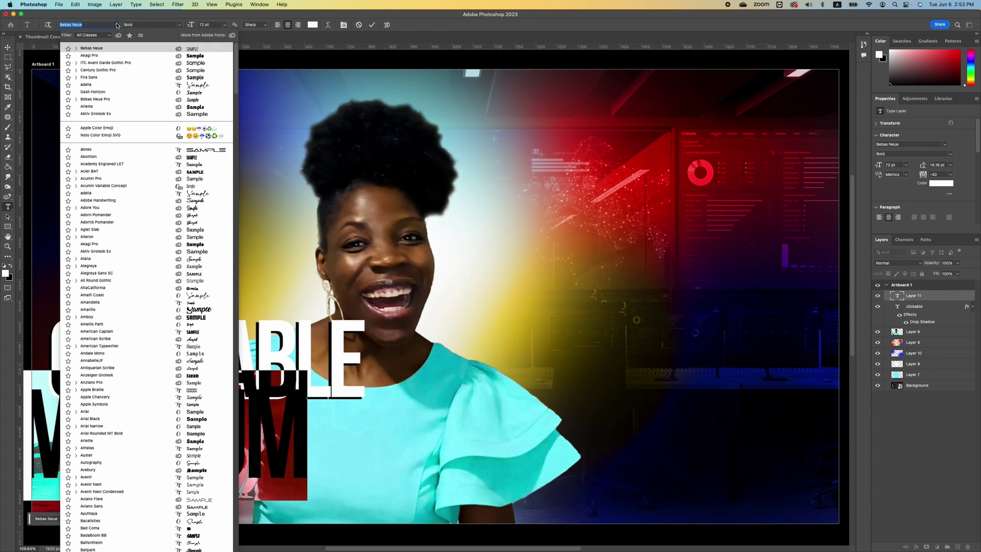
{"action": "left_click", "coordinate": [102, 55]}
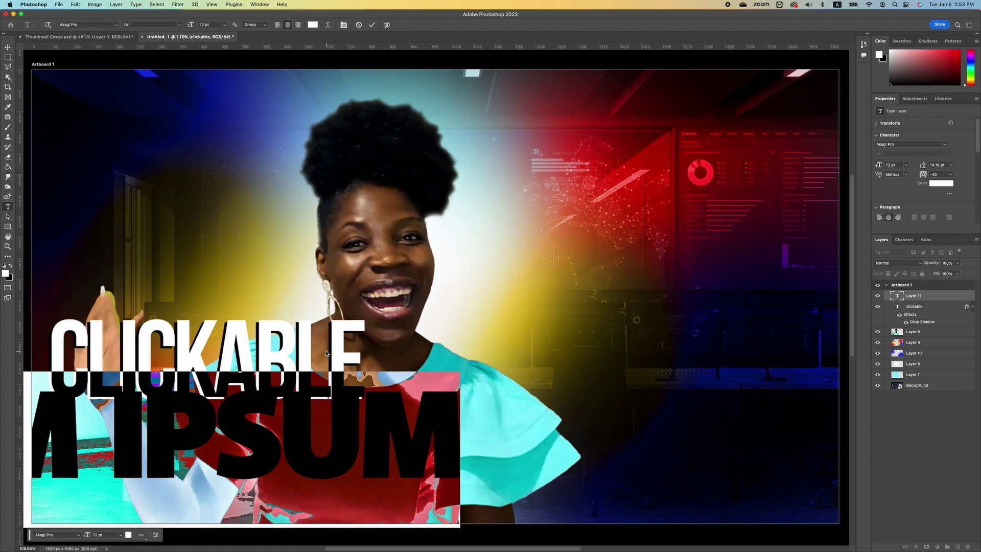
{"action": "type", "text": "THUMBNAIL"}
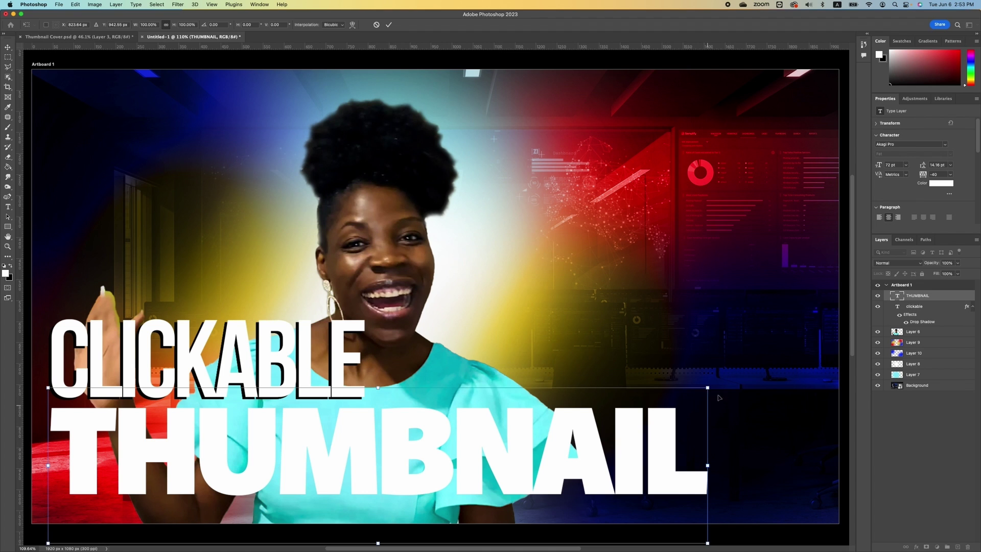
{"action": "left_click_drag", "start_coordinate": [710, 386], "coordinate": [791, 368]}
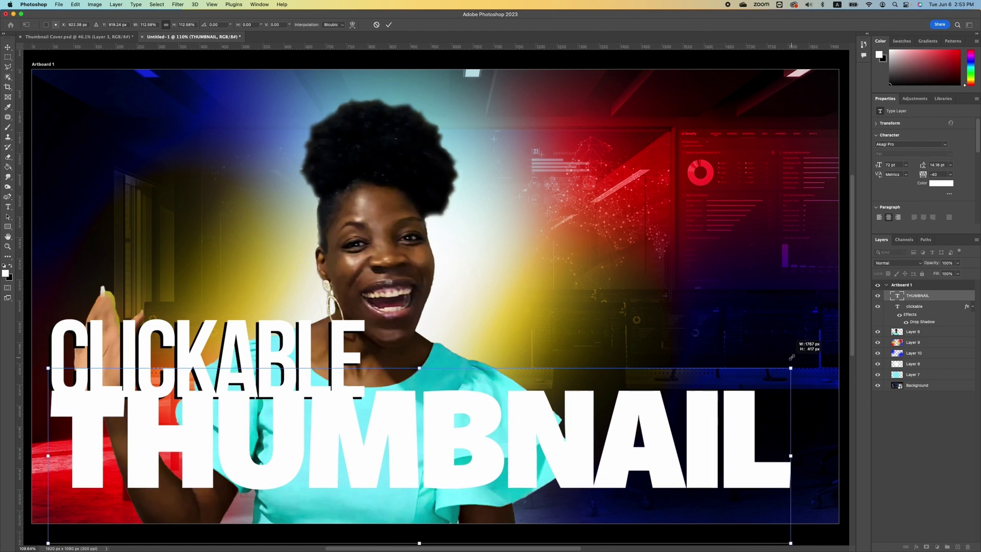
{"action": "key", "text": "Return"}
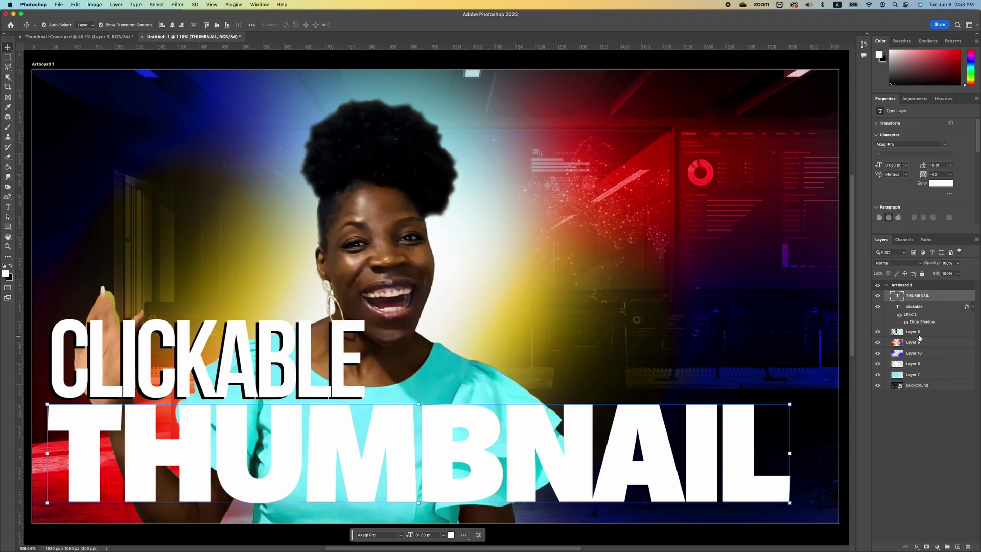
{"action": "double_click", "coordinate": [952, 298]}
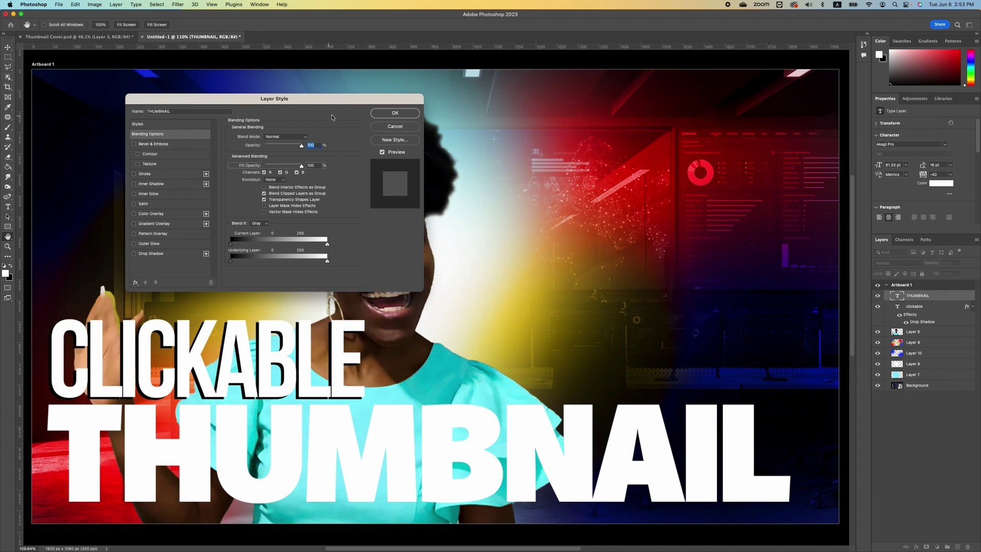
Enable Bevel & Emboss, Inner Shadow, Gradient Overlay, Outer Glow and Drop Shadow on THUMBNAIL
{"action": "left_click_drag", "start_coordinate": [350, 102], "coordinate": [536, 126]}
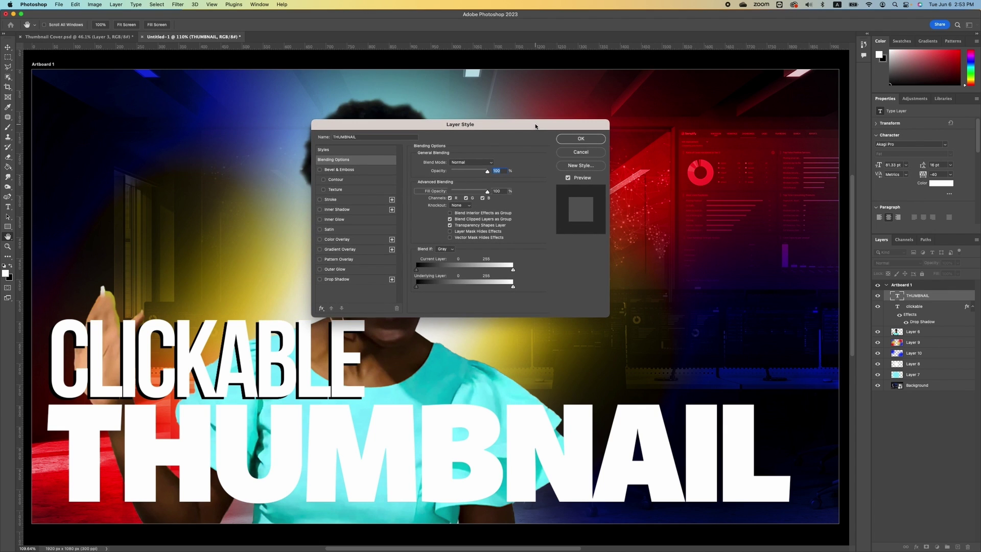
{"action": "left_click", "coordinate": [320, 170]}
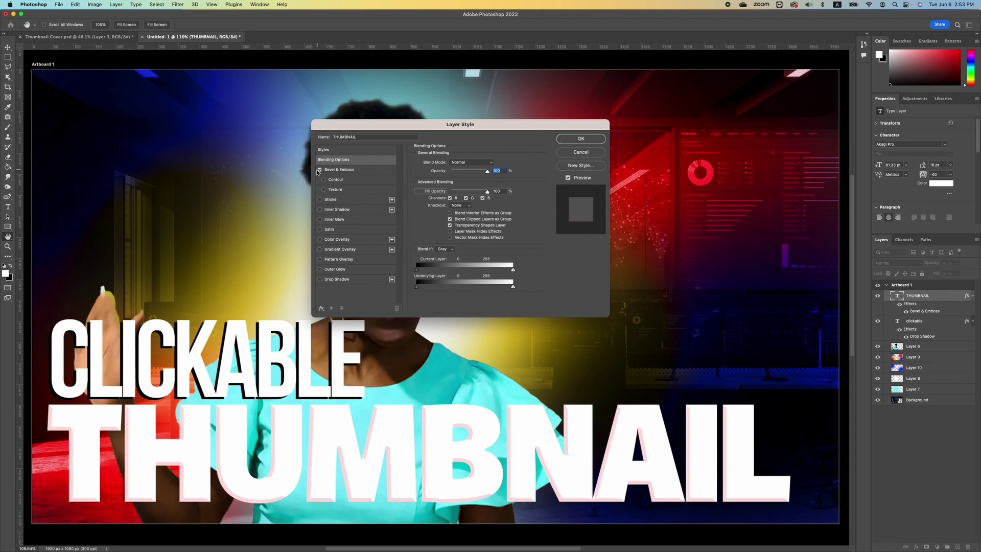
{"action": "left_click", "coordinate": [320, 210]}
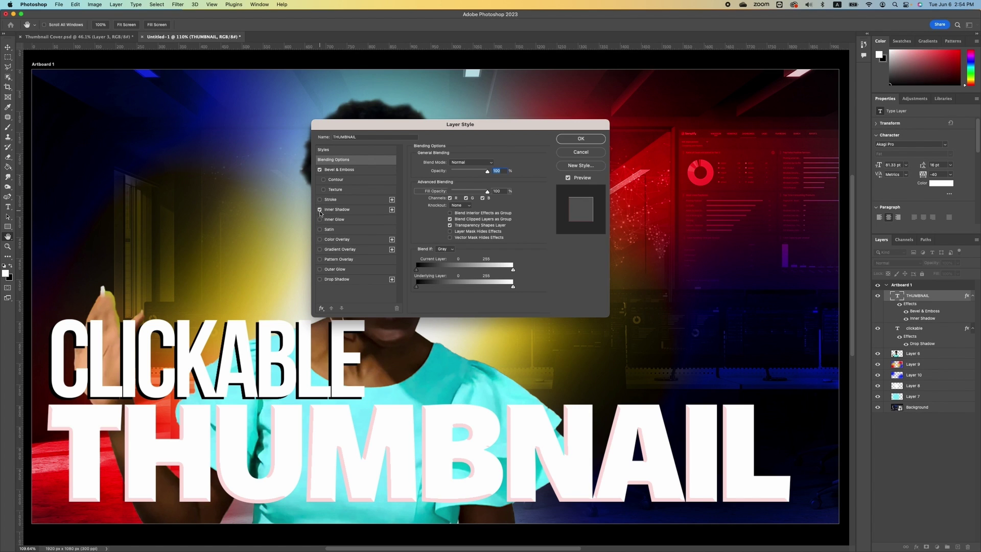
{"action": "left_click", "coordinate": [320, 250]}
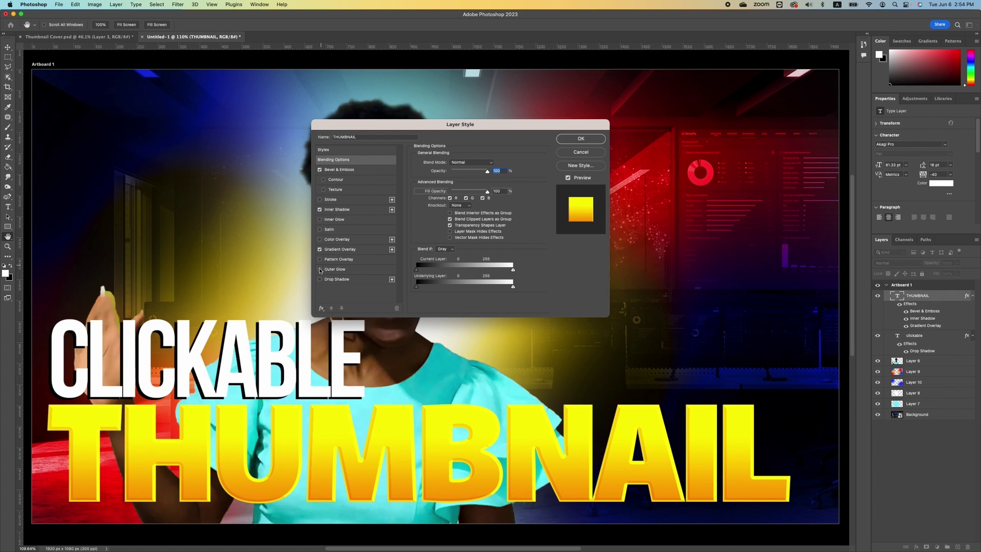
{"action": "left_click", "coordinate": [320, 270]}
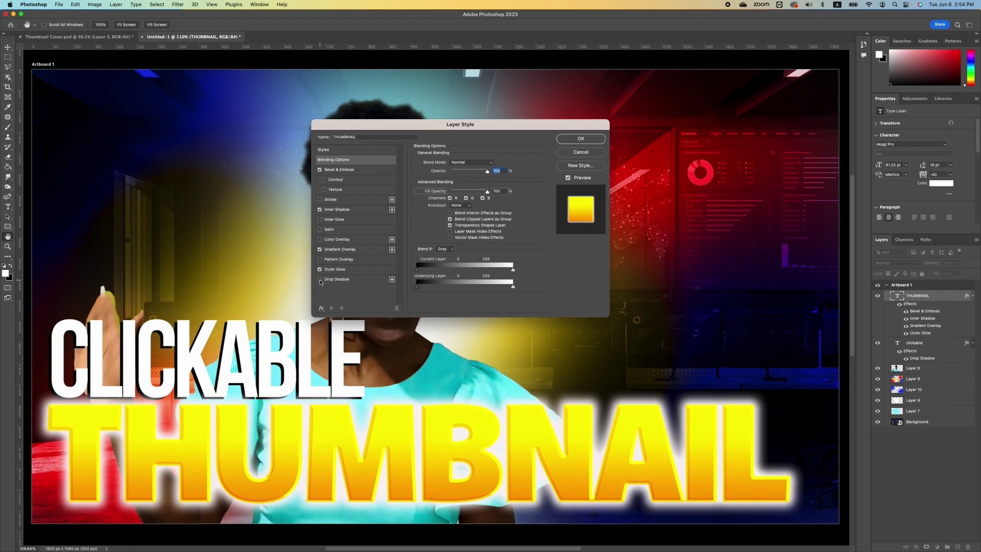
{"action": "left_click", "coordinate": [320, 280]}
Set THUMBNAIL's Outer Glow colour to red fb0505
{"action": "left_click", "coordinate": [348, 269]}
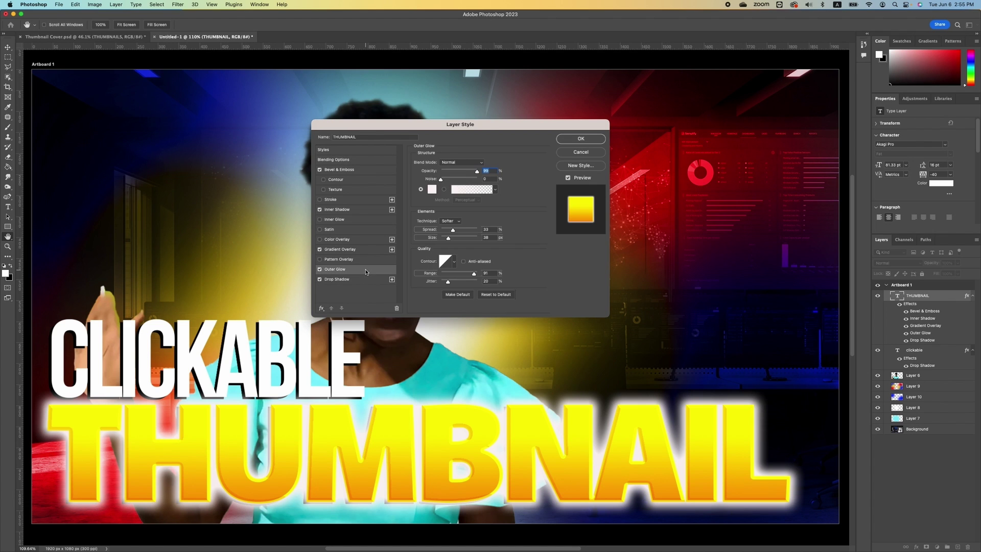
{"action": "left_click", "coordinate": [432, 189]}
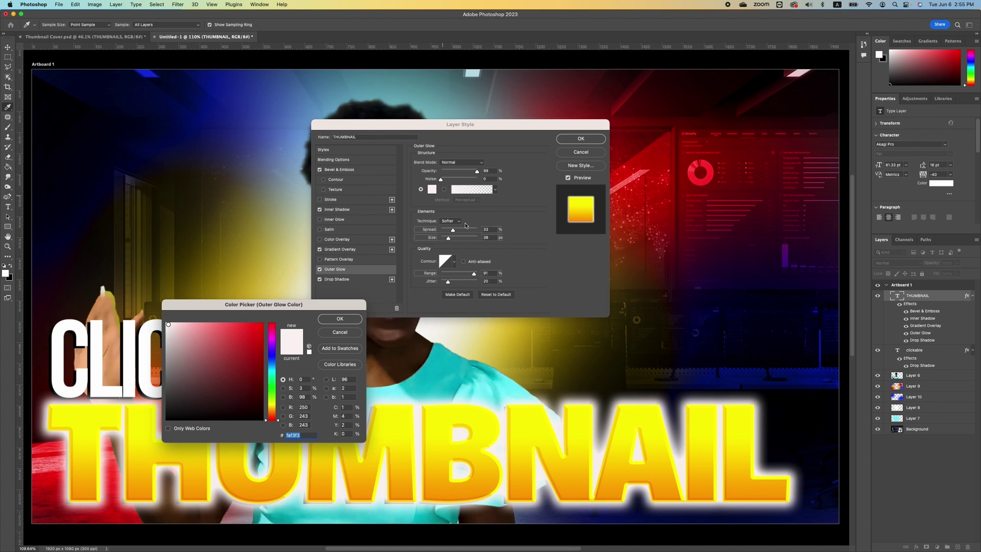
{"action": "left_click", "coordinate": [261, 324]}
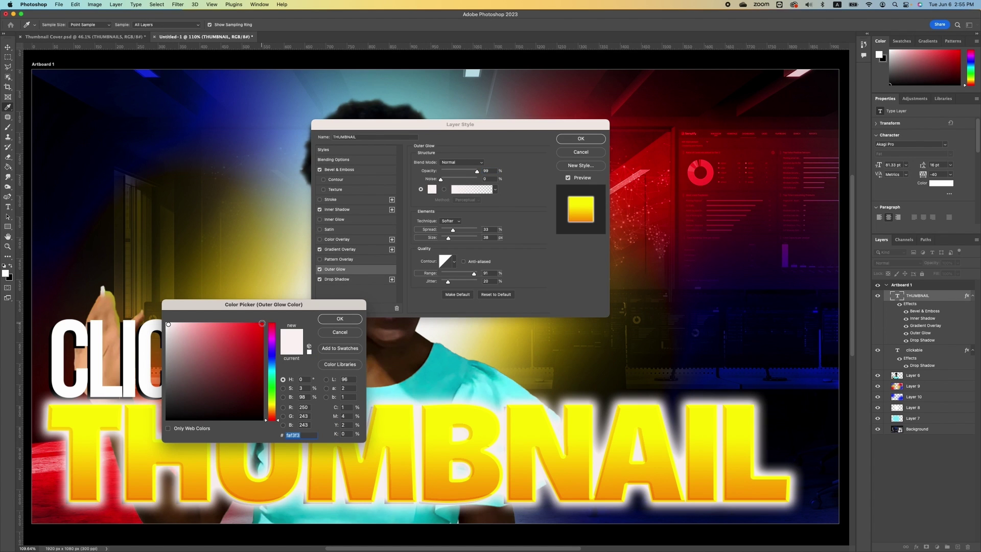
{"action": "left_click", "coordinate": [339, 319]}
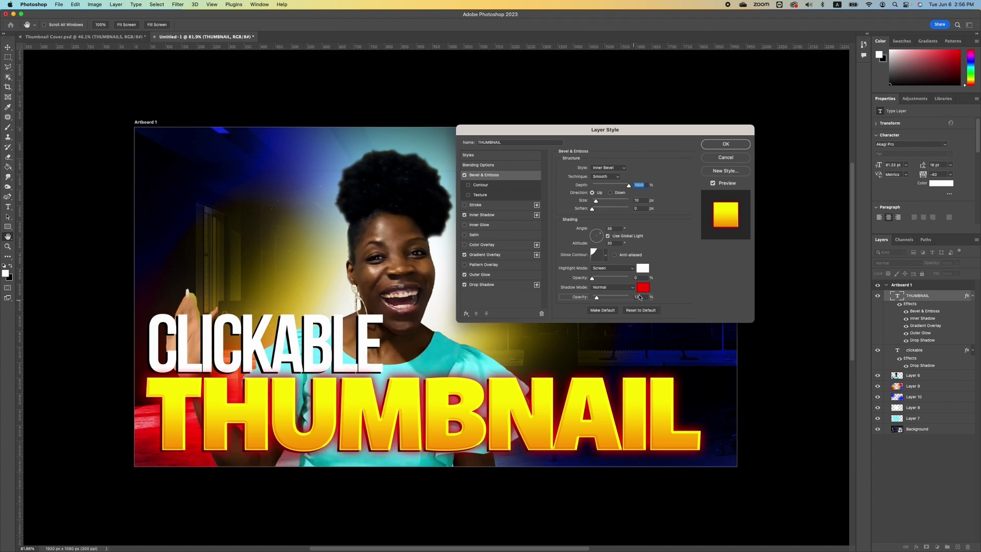
Review the Inner Shadow and Gradient Overlay settings, keeping the gradient unchanged and Pattern Overlay off
{"action": "left_click", "coordinate": [503, 216]}
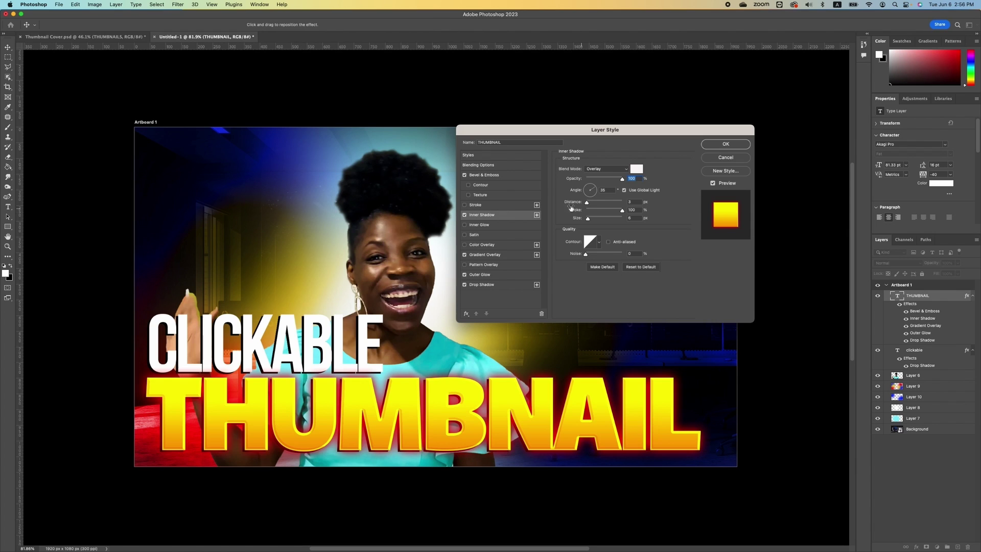
{"action": "left_click", "coordinate": [513, 255]}
{"action": "left_click", "coordinate": [513, 264]}
{"action": "left_click", "coordinate": [516, 257]}
{"action": "key", "text": "BackSpace"}
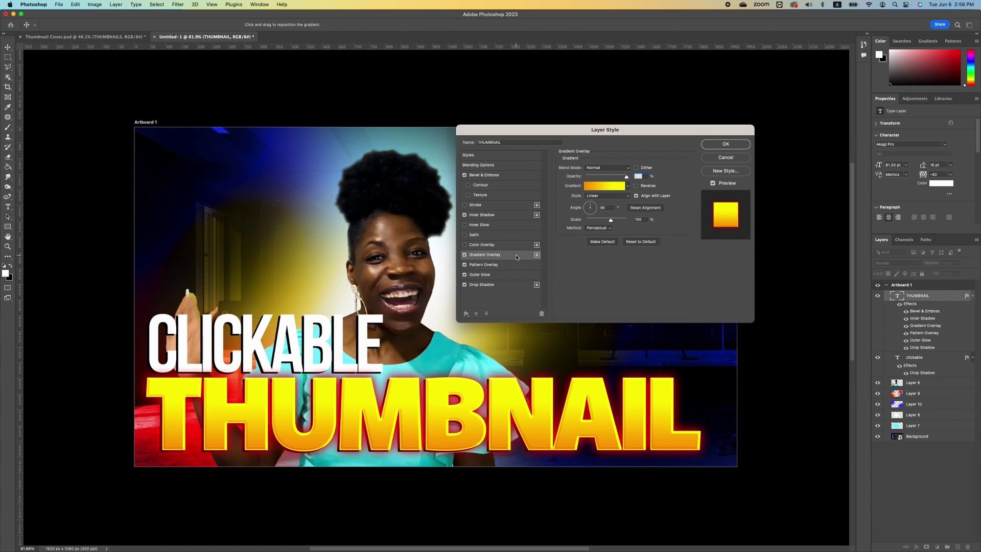
{"action": "left_click", "coordinate": [612, 189]}
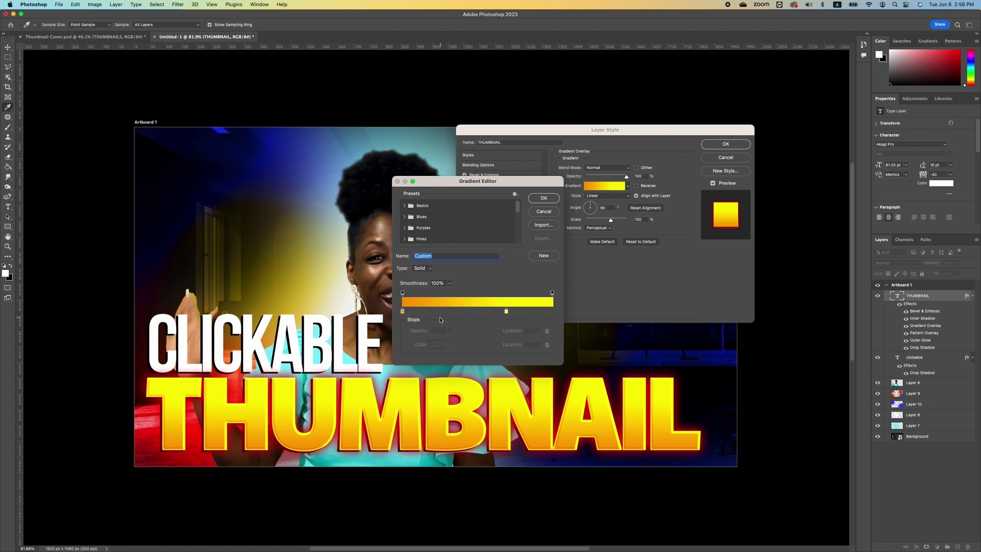
{"action": "left_click", "coordinate": [506, 311]}
{"action": "key", "text": "Return"}
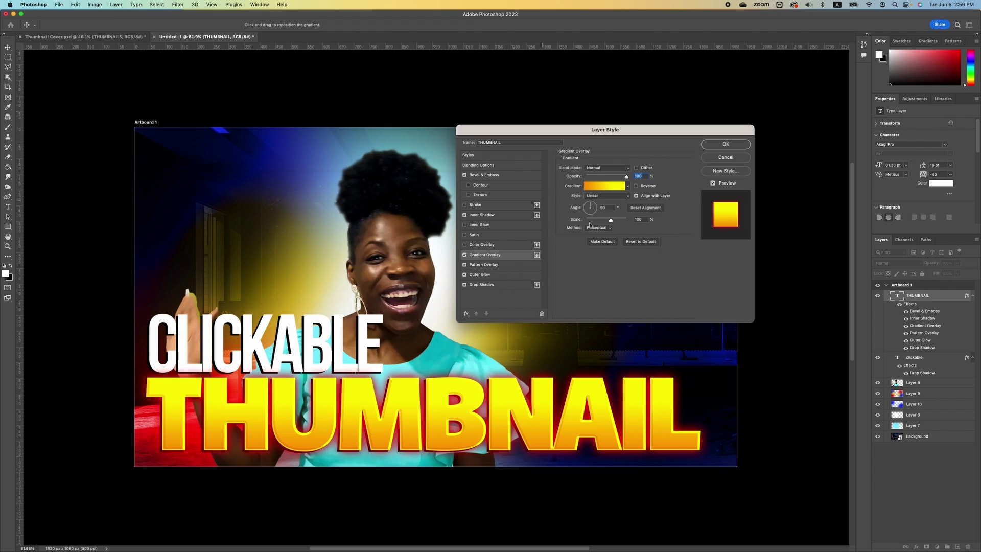
{"action": "left_click", "coordinate": [467, 267]}
Lower the Outer Glow opacity to 71% and make the Drop Shadow cyan 09d5f2
{"action": "left_click", "coordinate": [495, 276]}
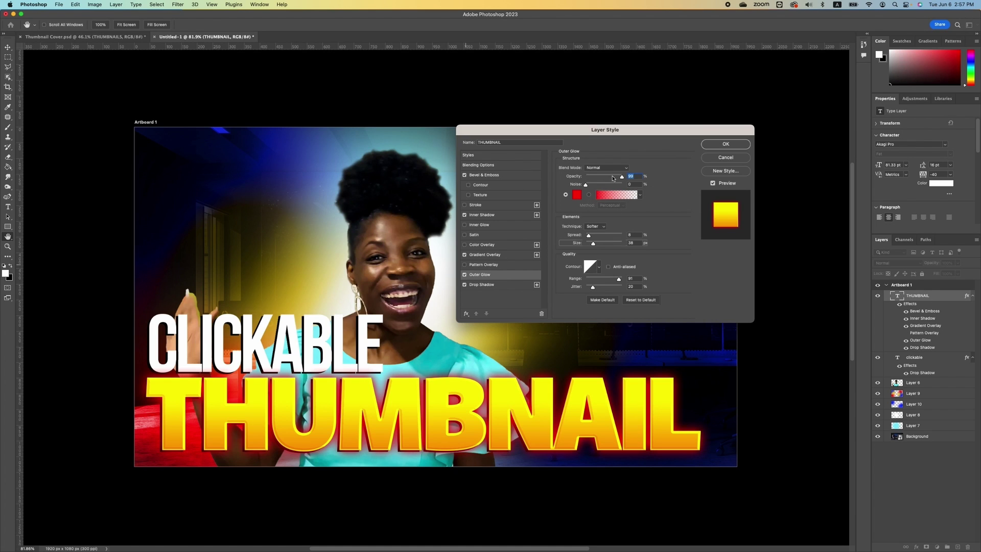
{"action": "left_click_drag", "start_coordinate": [622, 176], "coordinate": [610, 177]}
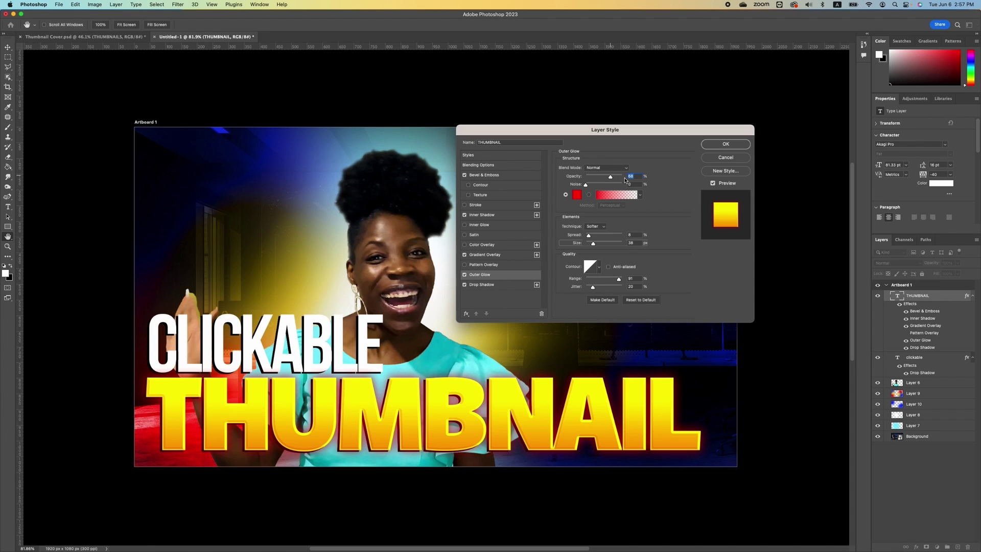
{"action": "left_click", "coordinate": [514, 284]}
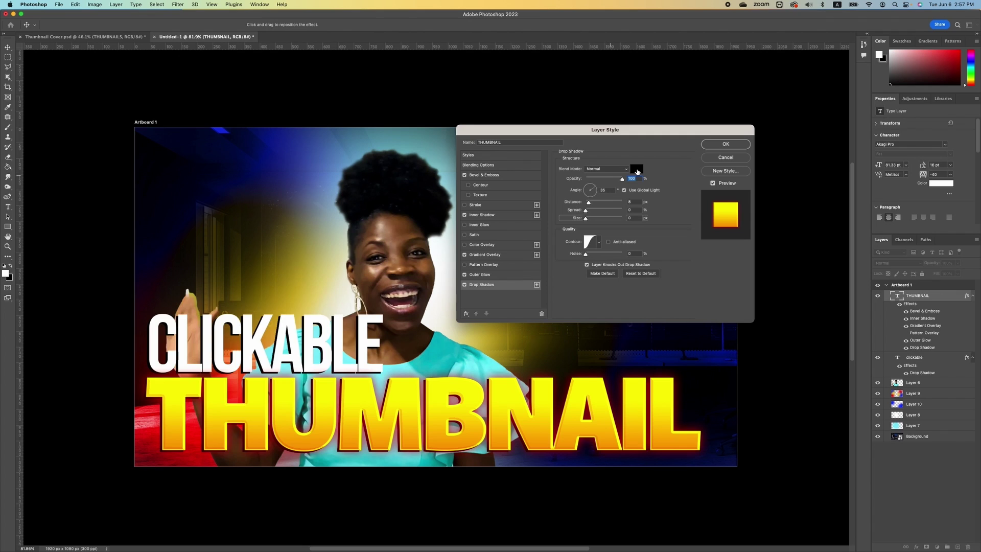
{"action": "left_click", "coordinate": [636, 169]}
{"action": "left_click", "coordinate": [259, 327]}
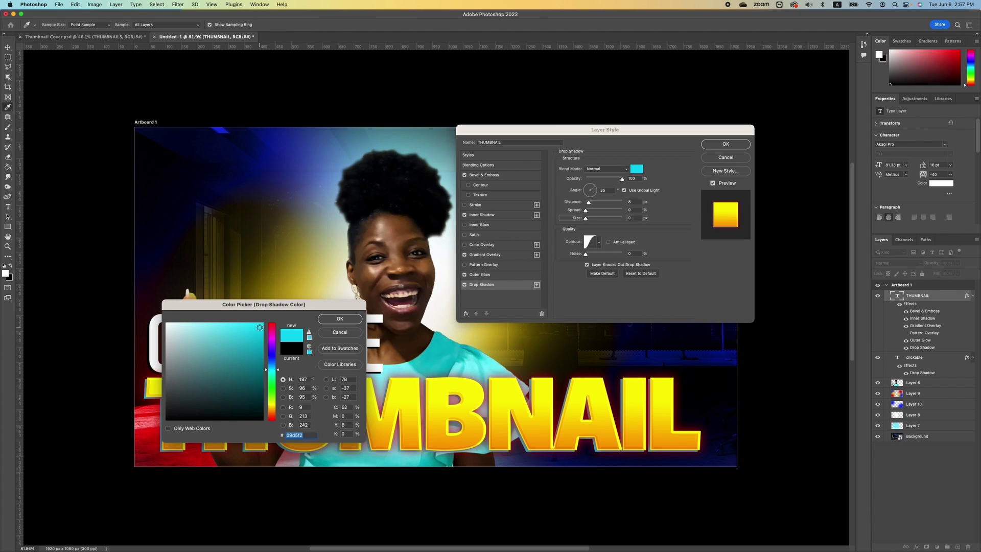
{"action": "left_click", "coordinate": [340, 319]}
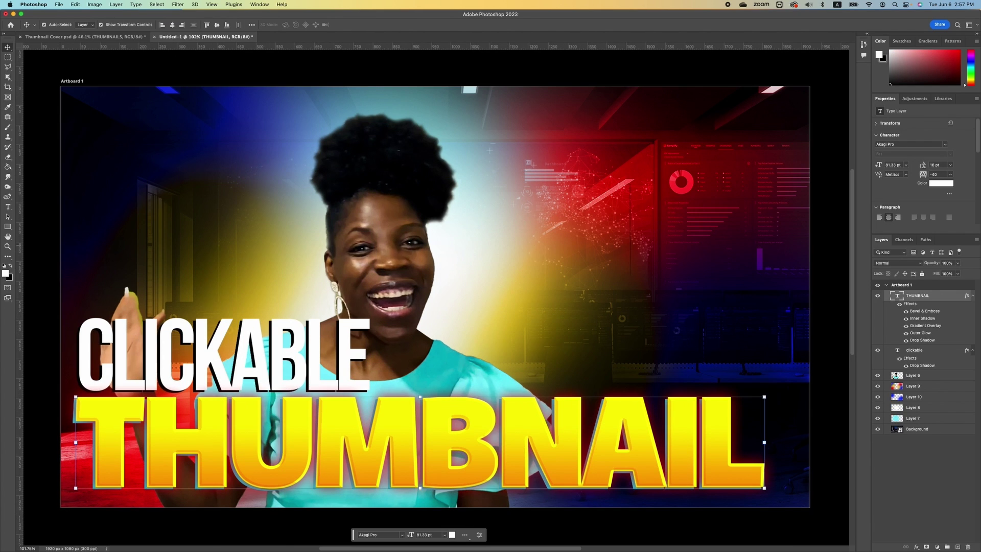
Place the text effects thumbnail, shrunk to about 286×161 px, in the top-right corner
{"action": "left_click_drag", "start_coordinate": [249, 177], "coordinate": [664, 169]}
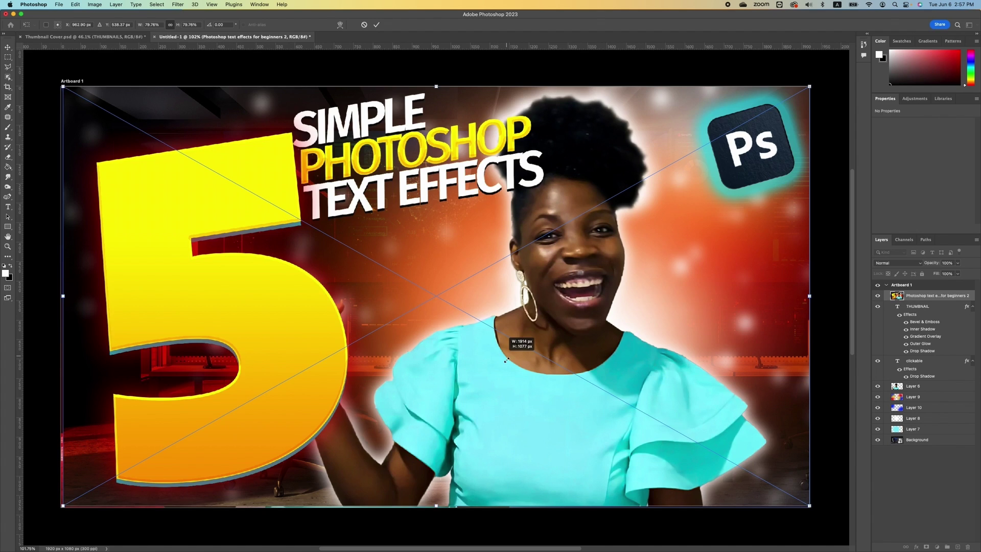
{"action": "left_click_drag", "start_coordinate": [67, 501], "coordinate": [466, 279]}
{"action": "left_click_drag", "start_coordinate": [722, 285], "coordinate": [744, 237]}
{"action": "mouse_move", "coordinate": [755, 135]}
{"action": "left_mouse_down"}
{"action": "mouse_move", "coordinate": [731, 148]}
{"action": "mouse_move", "coordinate": [753, 135]}
{"action": "mouse_move", "coordinate": [746, 140]}
{"action": "left_mouse_up"}
{"action": "key", "text": "Return"}
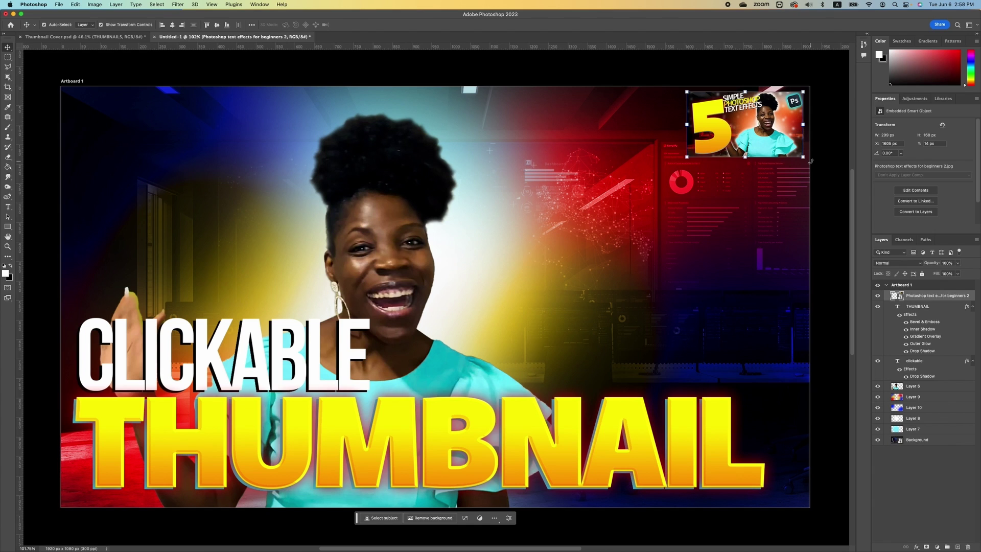
Tilt that thumbnail about -2.35° and place two more thumbnails below it
{"action": "mouse_move", "coordinate": [809, 163]}
{"action": "left_mouse_down"}
{"action": "mouse_move", "coordinate": [823, 150]}
{"action": "mouse_move", "coordinate": [816, 157]}
{"action": "left_mouse_up"}
{"action": "key", "text": "Return"}
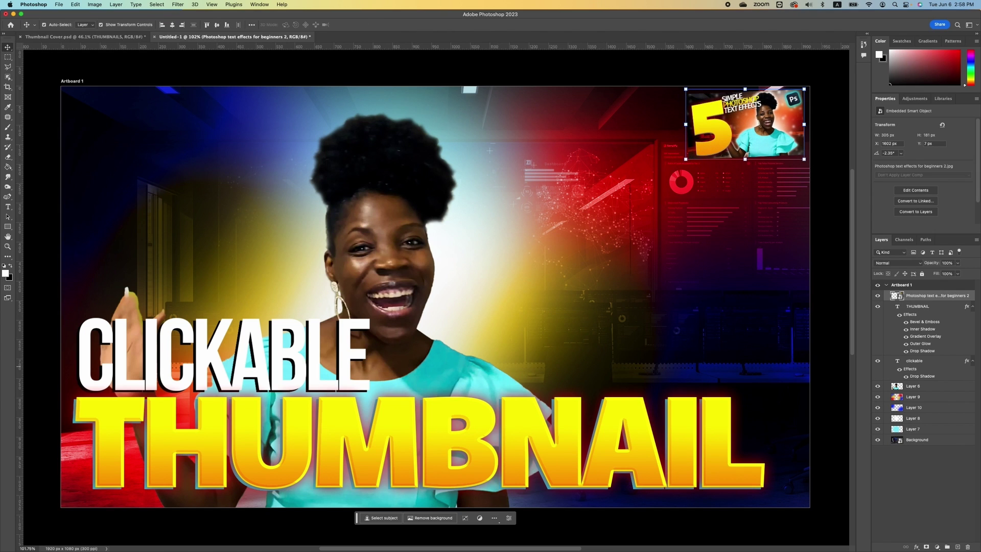
{"action": "left_click_drag", "start_coordinate": [1, 241], "coordinate": [614, 355]}
{"action": "key", "text": "Return"}
Apply Layer 6's existing layer mask to its pixels
{"action": "left_click", "coordinate": [915, 407]}
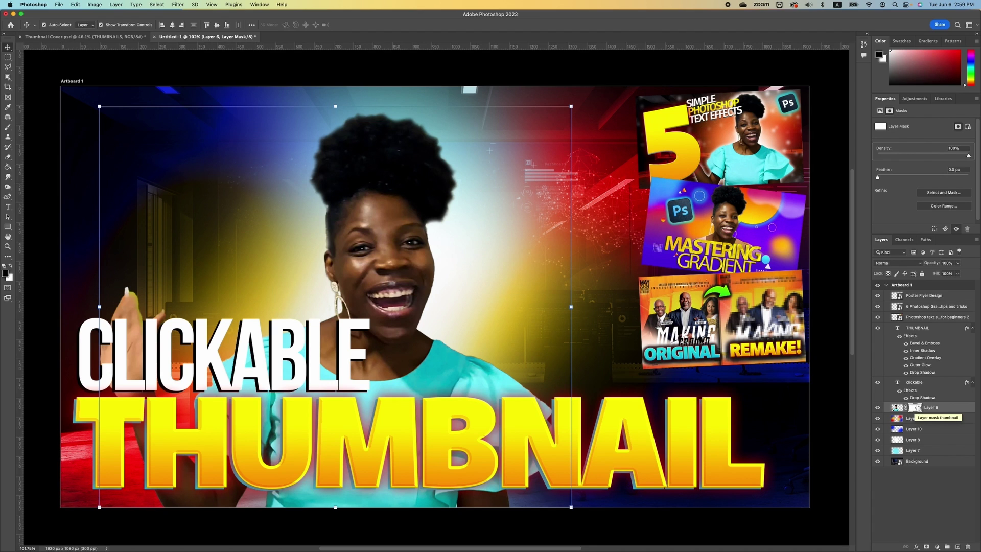
{"action": "right_click", "coordinate": [915, 407]}
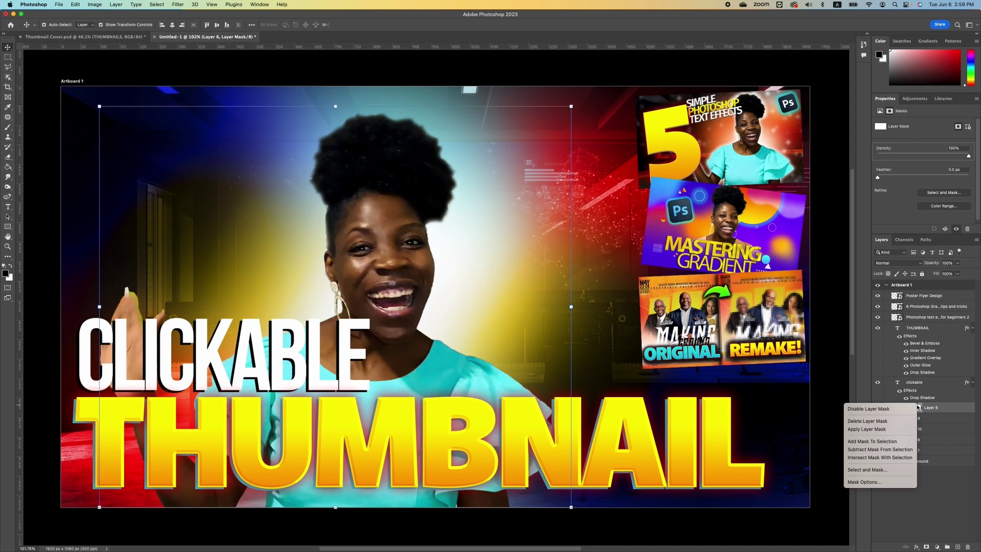
{"action": "left_click", "coordinate": [871, 431]}
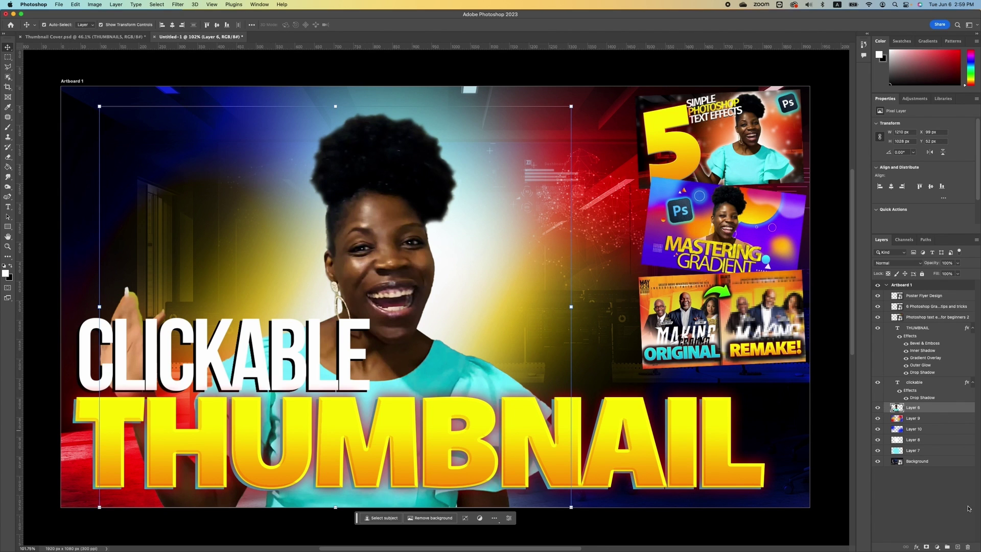
Add a fresh mask to Layer 6 and paint out the raised hand with a 400 px brush
{"action": "left_click", "coordinate": [927, 545]}
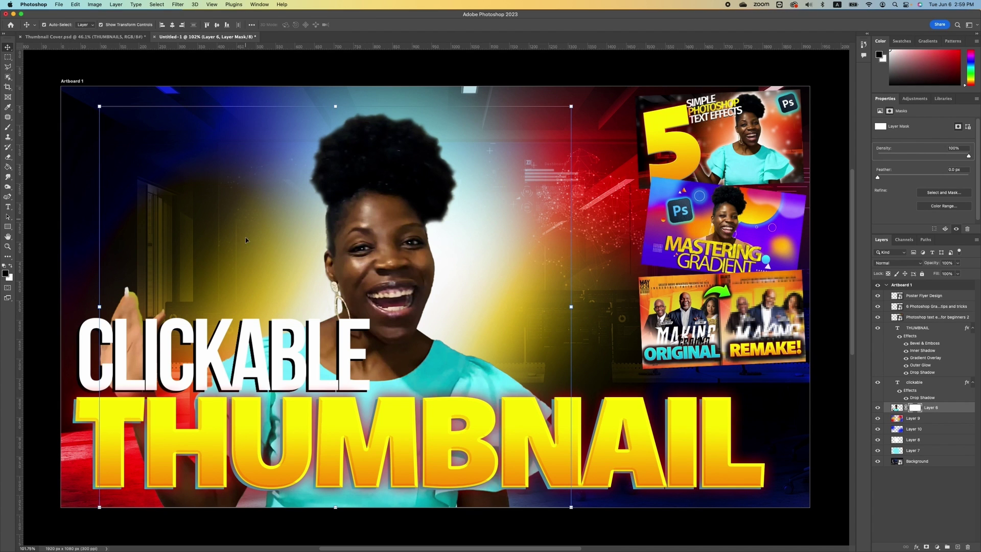
{"action": "left_click", "coordinate": [7, 127]}
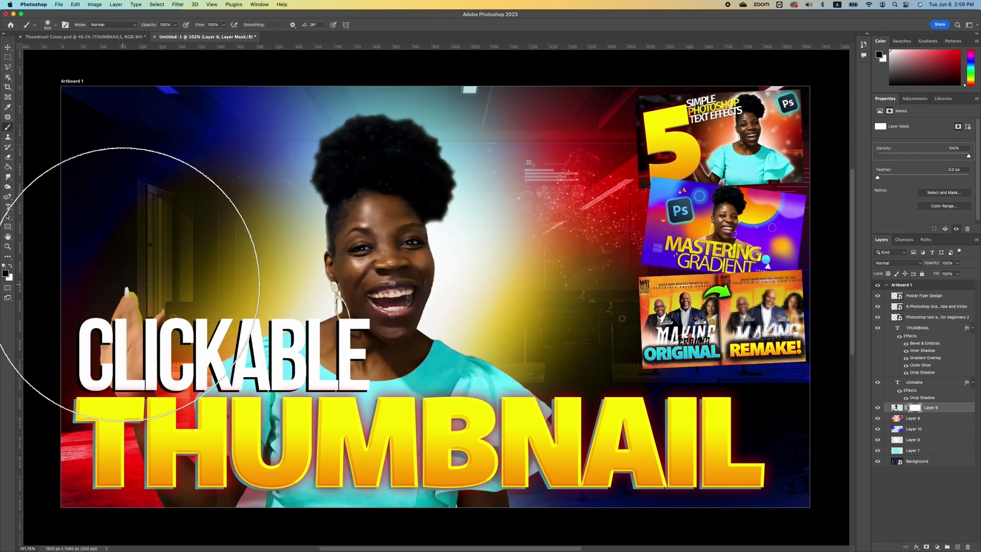
{"action": "key", "text": "bracketleft"}
{"action": "key", "text": "bracketleft"}
{"action": "key", "text": "bracketleft"}
{"action": "key", "text": "bracketleft"}
{"action": "key", "text": "bracketleft"}
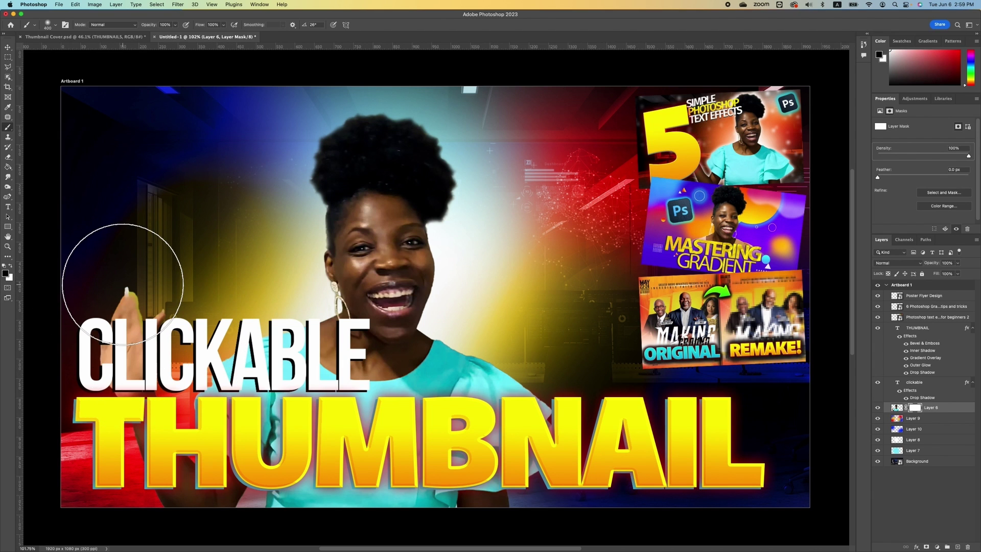
{"action": "mouse_move", "coordinate": [120, 274]}
{"action": "left_mouse_down"}
{"action": "mouse_move", "coordinate": [109, 332]}
{"action": "mouse_move", "coordinate": [120, 285]}
{"action": "mouse_move", "coordinate": [116, 300]}
{"action": "mouse_move", "coordinate": [151, 288]}
{"action": "left_mouse_up"}
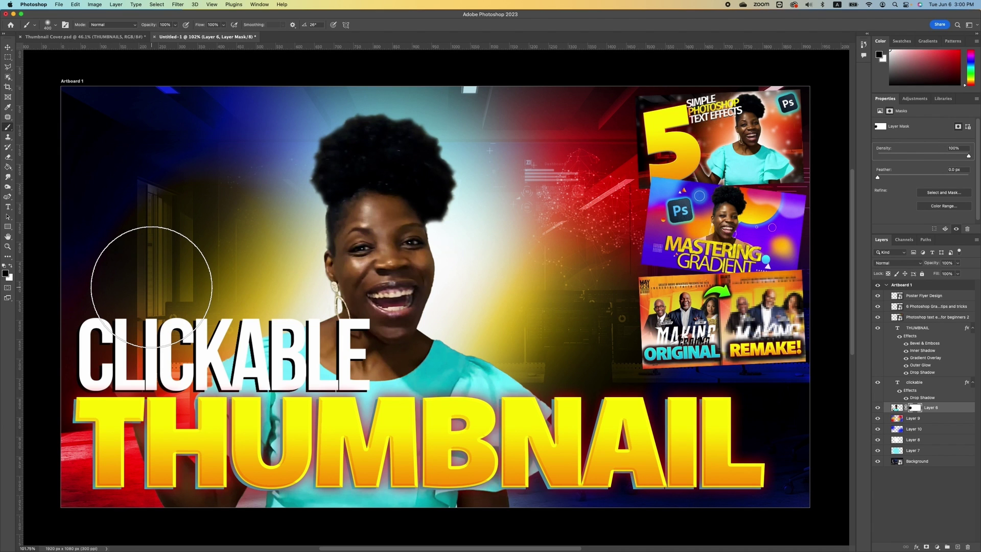
{"action": "left_click", "coordinate": [897, 407]}
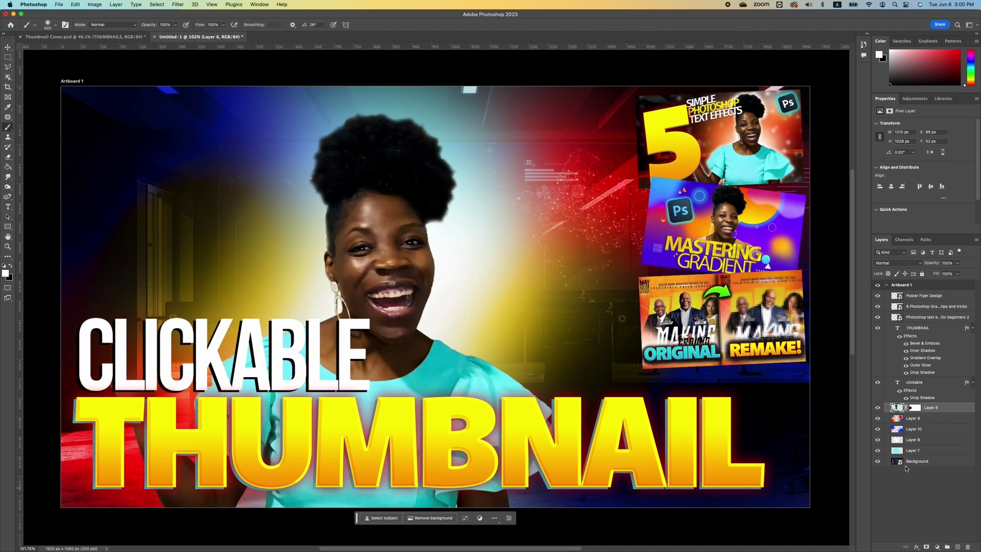
Add an Outer Glow to Layer 6 in white sampled from the CLICKABLE text
{"action": "double_click", "coordinate": [961, 407]}
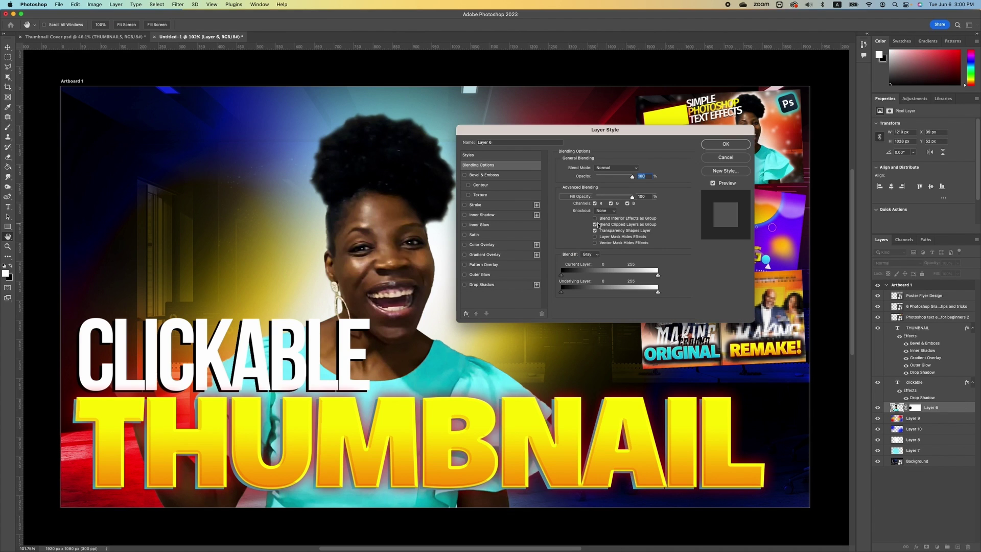
{"action": "left_click", "coordinate": [465, 275]}
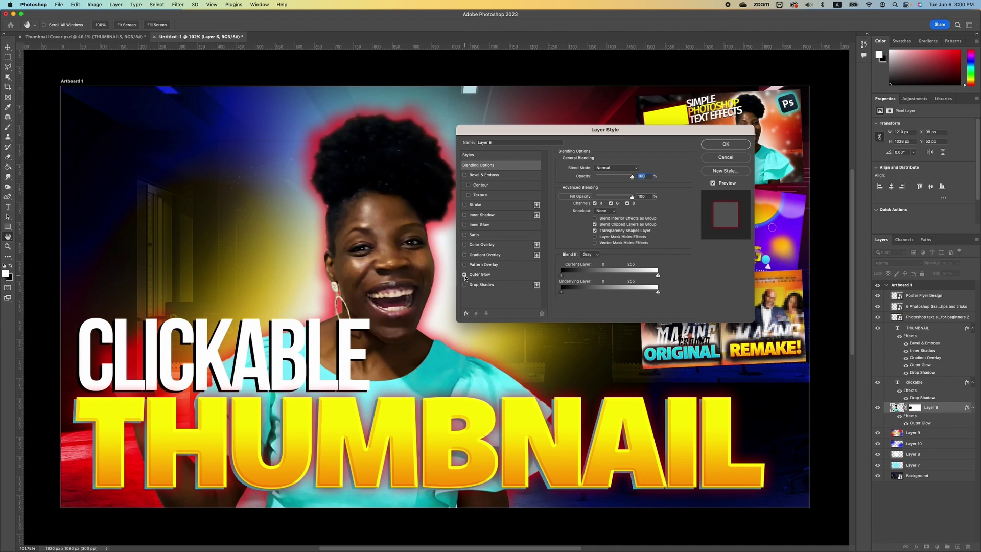
{"action": "left_click", "coordinate": [516, 278]}
{"action": "left_click", "coordinate": [577, 195]}
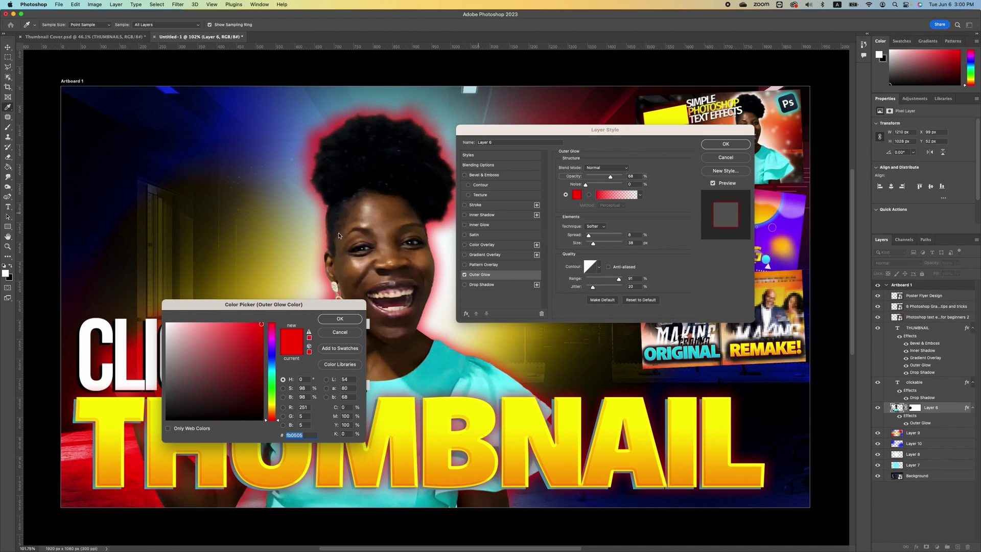
{"action": "left_click", "coordinate": [153, 326]}
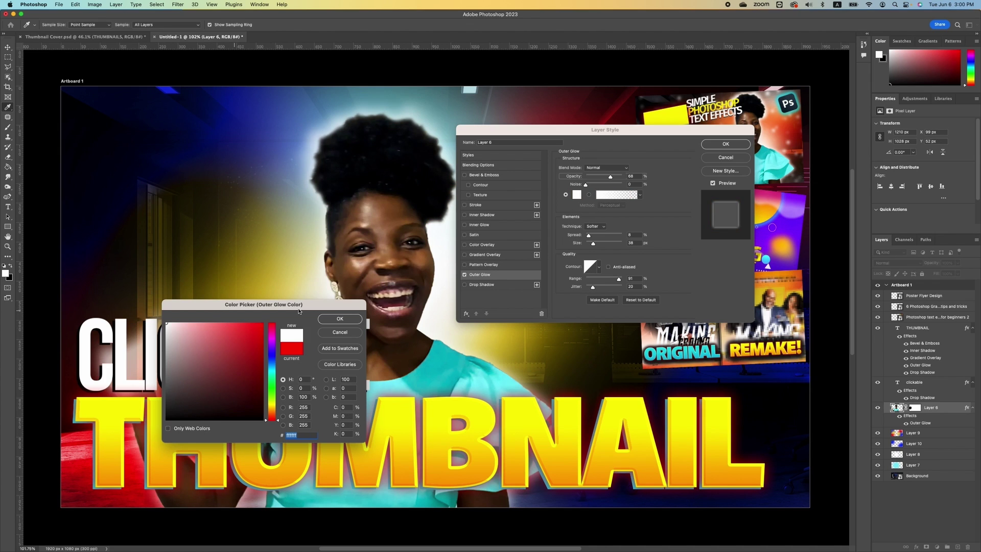
{"action": "left_click", "coordinate": [340, 319]}
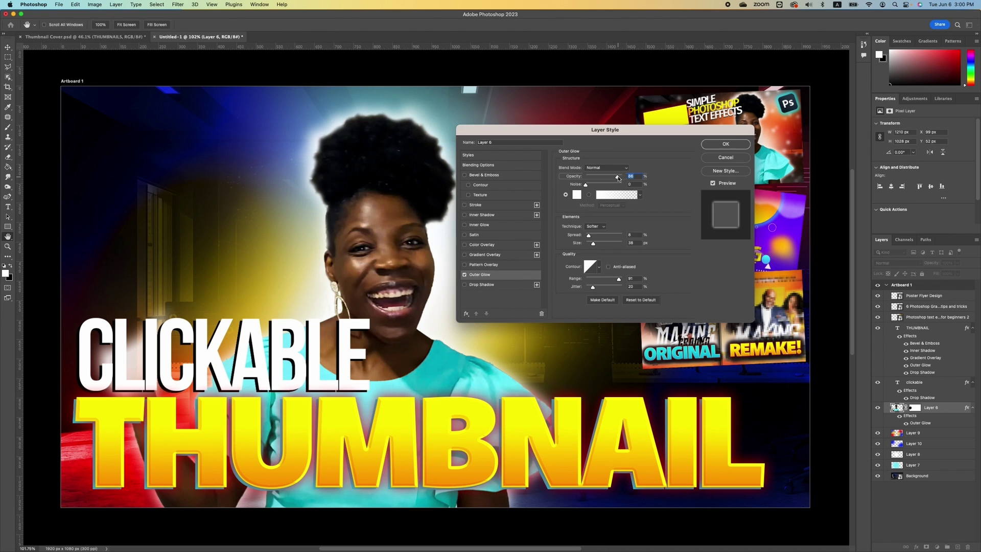
{"action": "left_click", "coordinate": [726, 144]}
{"action": "left_click", "coordinate": [913, 408]}
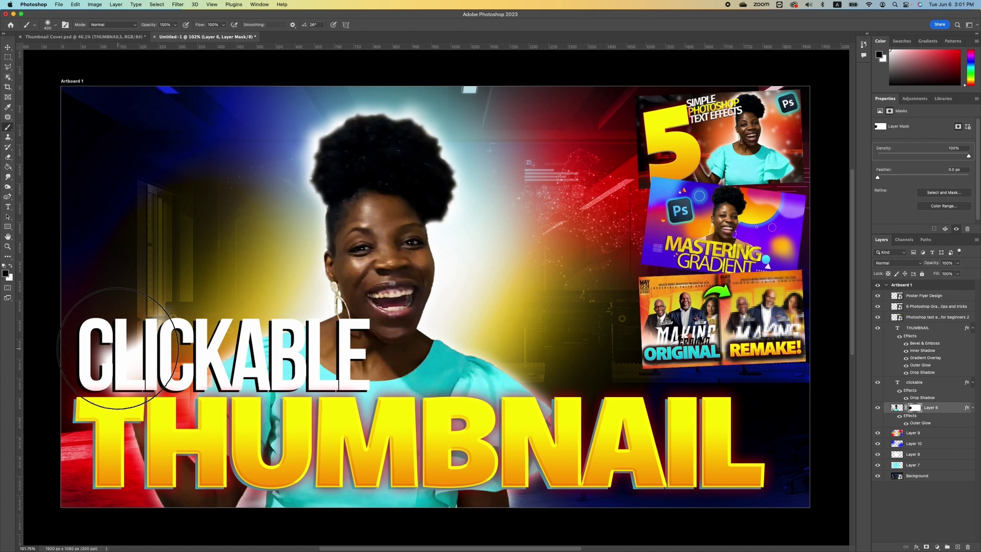
Mask out the glow behind 'LI' in CLICKABLE and copy Layer 6's layer style
{"action": "left_click_drag", "start_coordinate": [120, 350], "coordinate": [135, 353]}
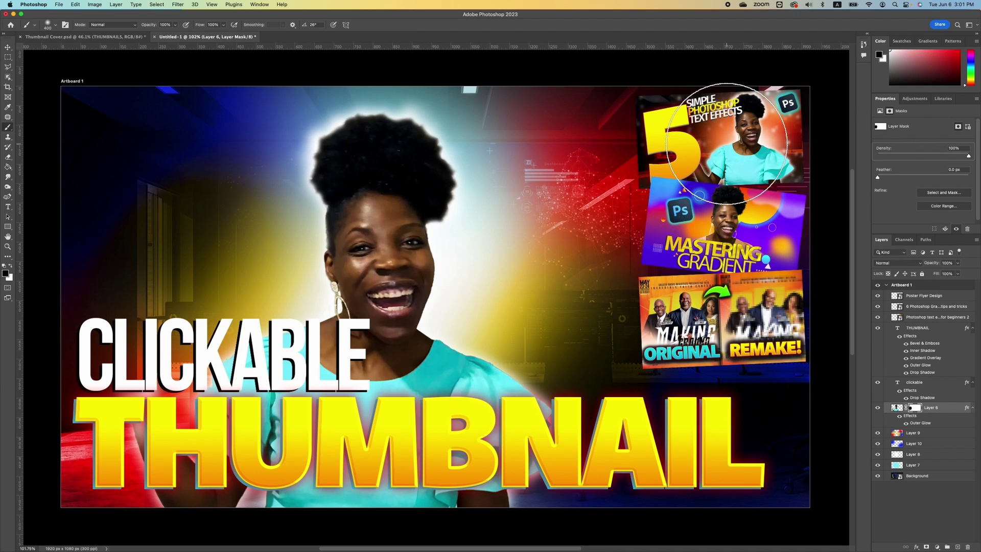
{"action": "right_click", "coordinate": [938, 410]}
{"action": "left_click", "coordinate": [911, 403]}
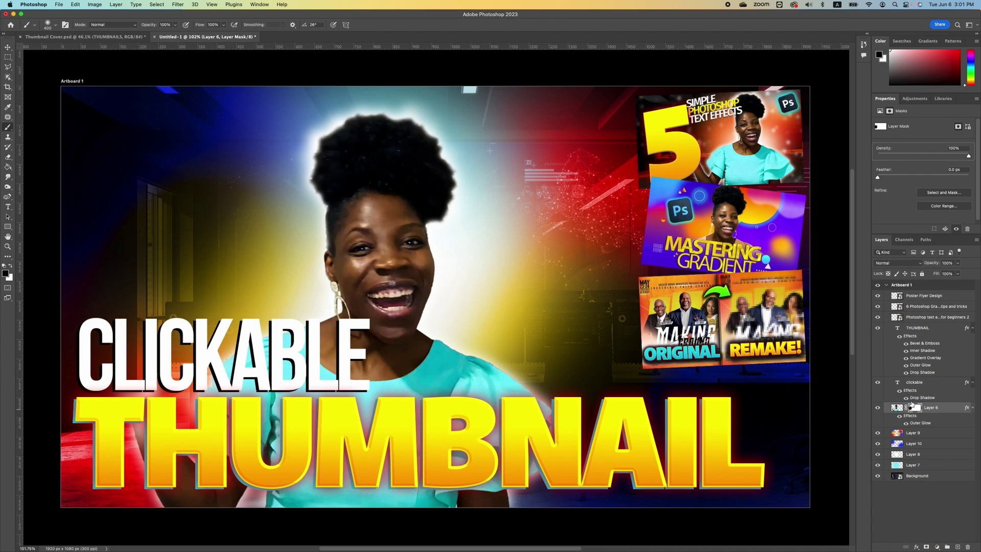
{"action": "key", "text": "v"}
{"action": "left_click", "coordinate": [693, 145]}
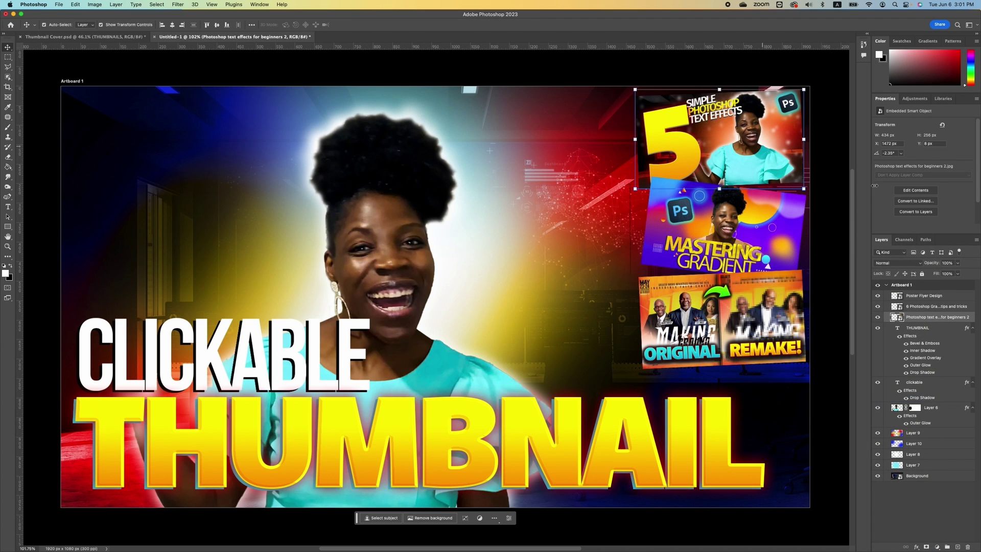
Paste the glow style onto the top thumbnail and widen its Outer Glow spread to 27%
{"action": "right_click", "coordinate": [933, 317]}
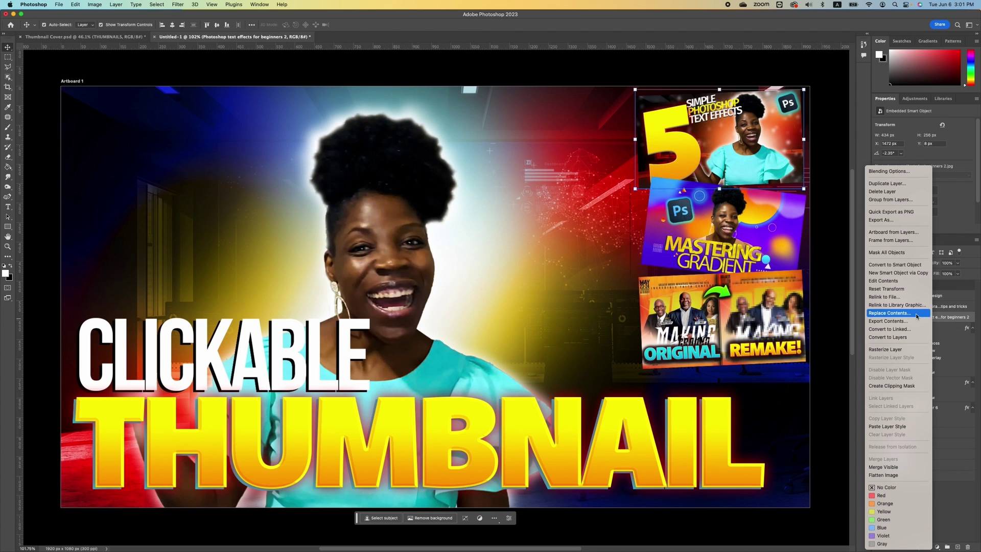
{"action": "left_click", "coordinate": [895, 426]}
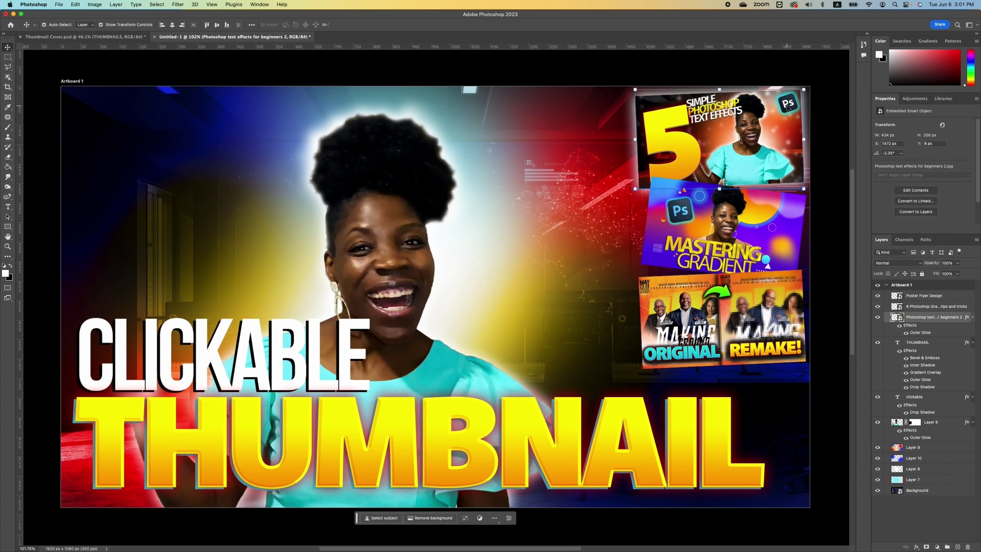
{"action": "double_click", "coordinate": [949, 317]}
{"action": "double_click", "coordinate": [965, 318]}
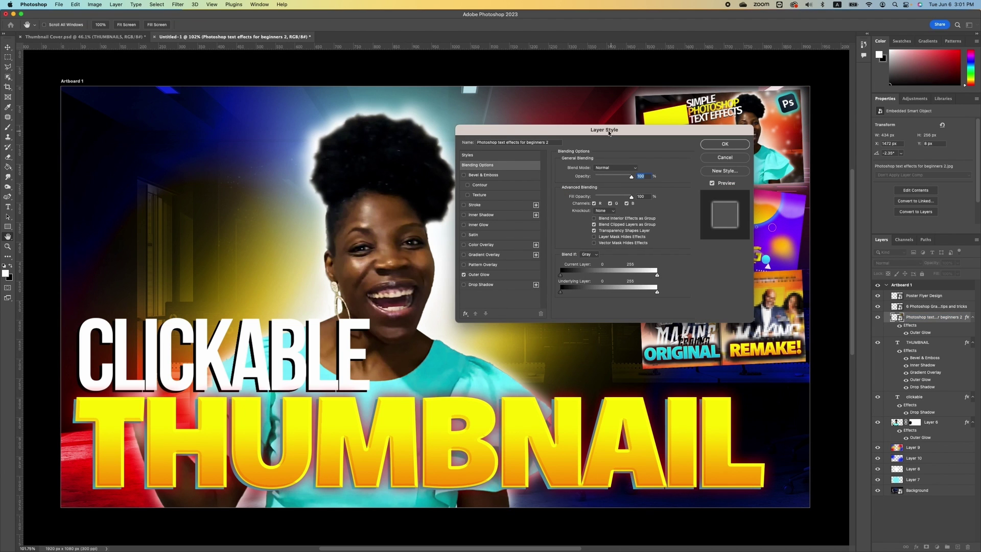
{"action": "left_click_drag", "start_coordinate": [612, 133], "coordinate": [434, 122]}
{"action": "left_click", "coordinate": [303, 263]}
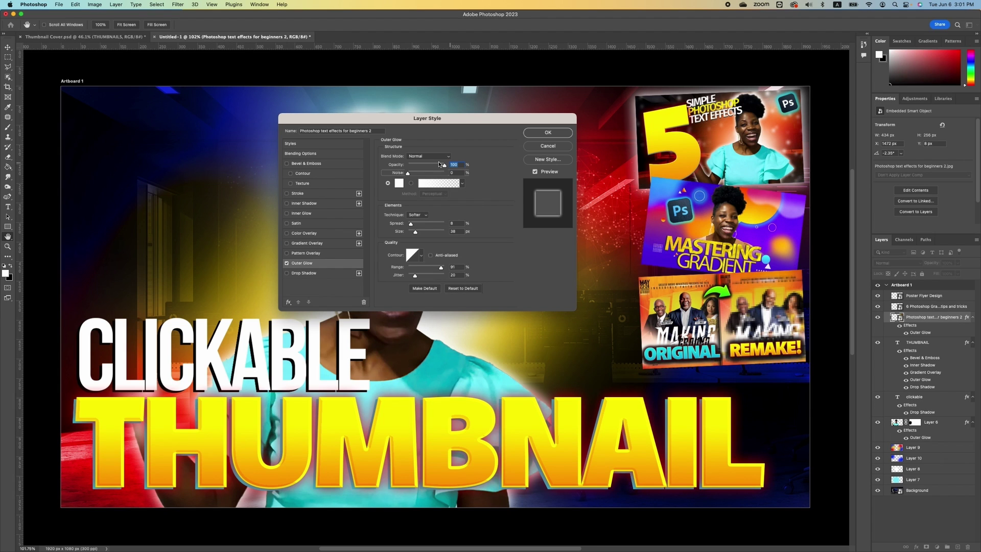
{"action": "left_click", "coordinate": [410, 174]}
{"action": "left_click_drag", "start_coordinate": [411, 223], "coordinate": [416, 225]}
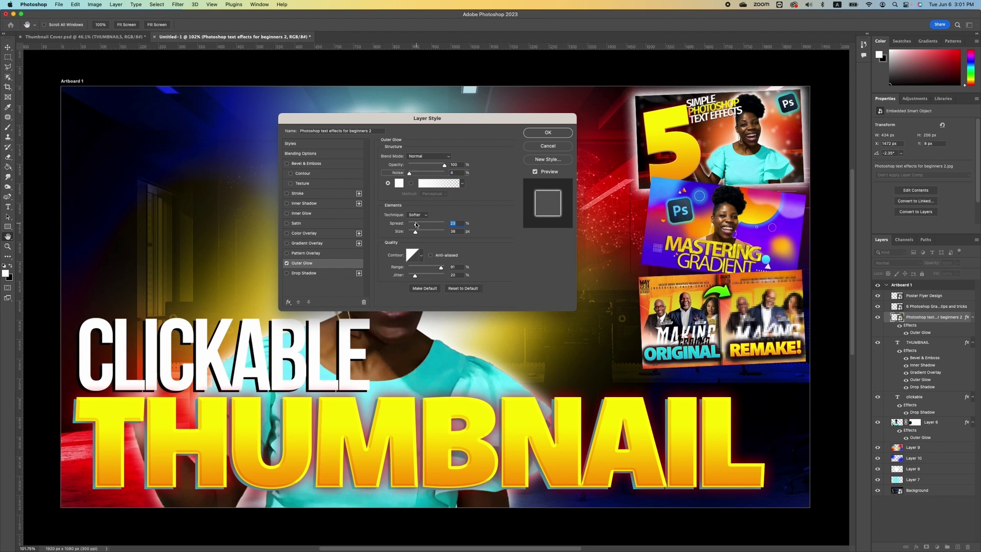
{"action": "left_click_drag", "start_coordinate": [409, 174], "coordinate": [407, 174]}
{"action": "left_click", "coordinate": [549, 134]}
Copy the top thumbnail's glow style onto the middle and bottom thumbnails
{"action": "right_click", "coordinate": [931, 317]}
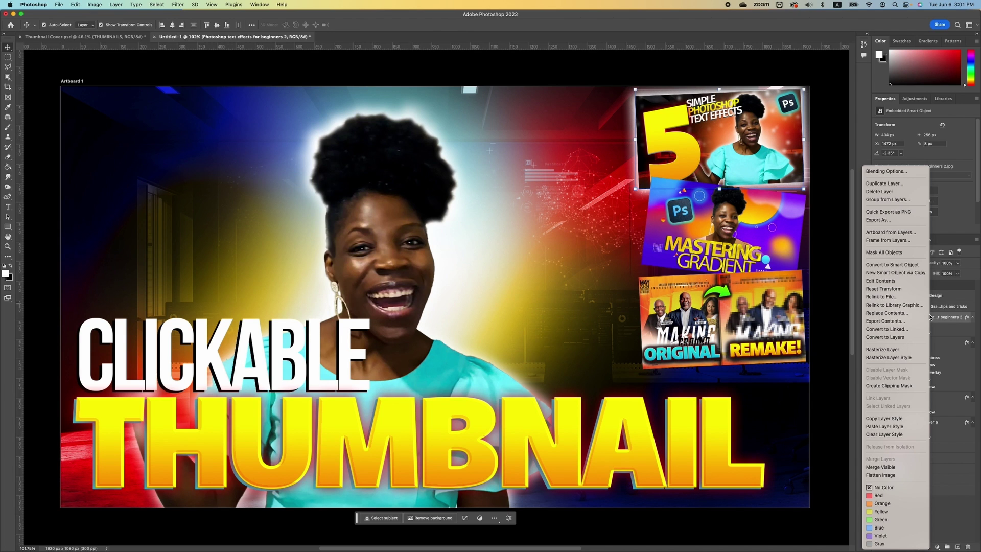
{"action": "left_click", "coordinate": [884, 418]}
{"action": "left_click", "coordinate": [744, 236]}
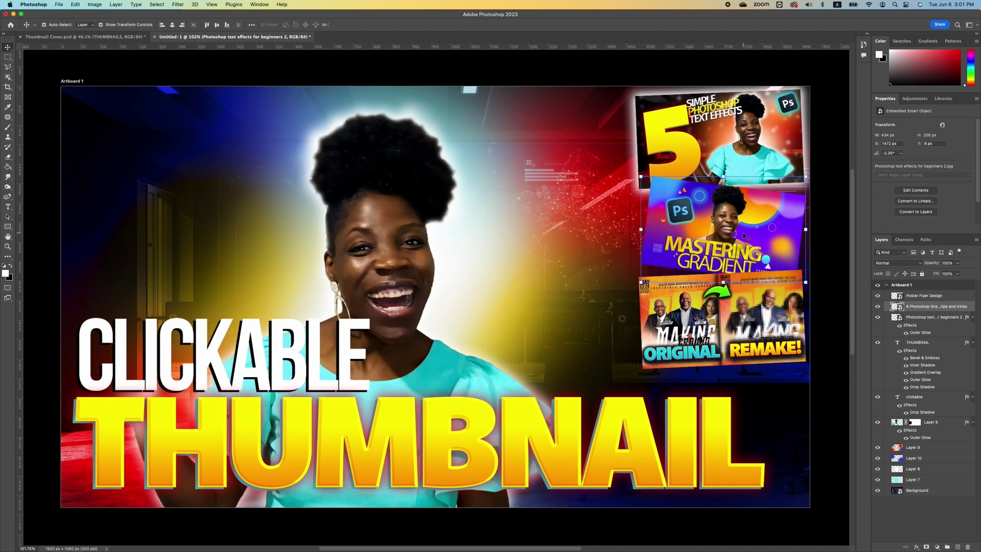
{"action": "right_click", "coordinate": [917, 306]}
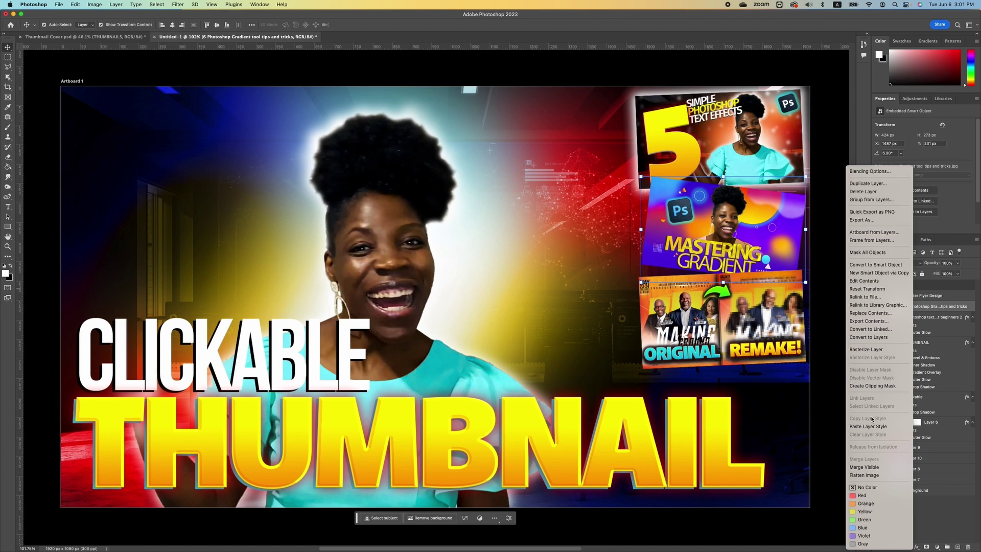
{"action": "left_click", "coordinate": [872, 426]}
{"action": "left_click", "coordinate": [920, 296]}
{"action": "right_click", "coordinate": [920, 295]}
{"action": "left_click", "coordinate": [884, 321]}
{"action": "scroll", "coordinate": [542, 284], "scroll_direction": "down", "scroll_amount": 2}
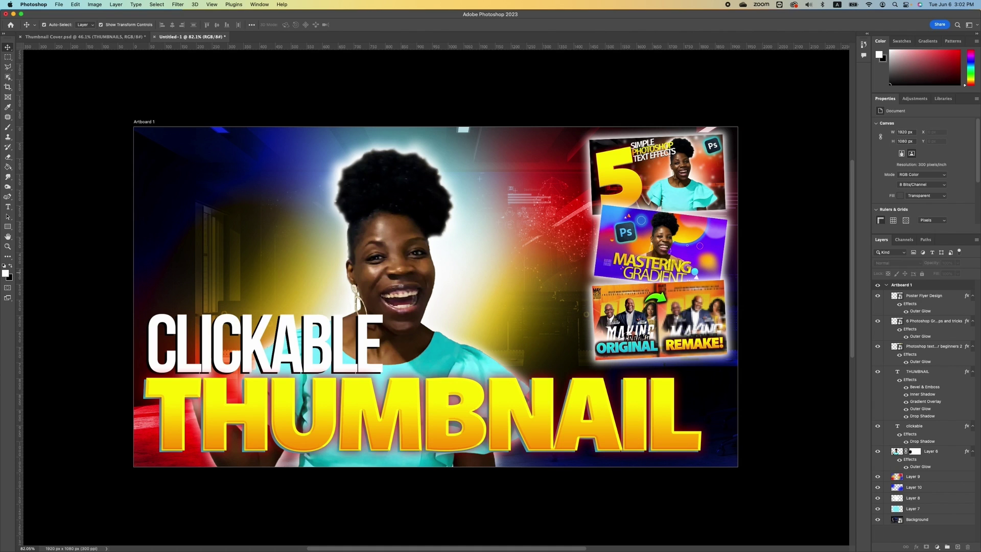
Place mouse-cursor-click-png-12 at 77% scale, rotated 63°, pointing at the top thumbnail
{"action": "left_click_drag", "start_coordinate": [473, 232], "coordinate": [482, 248]}
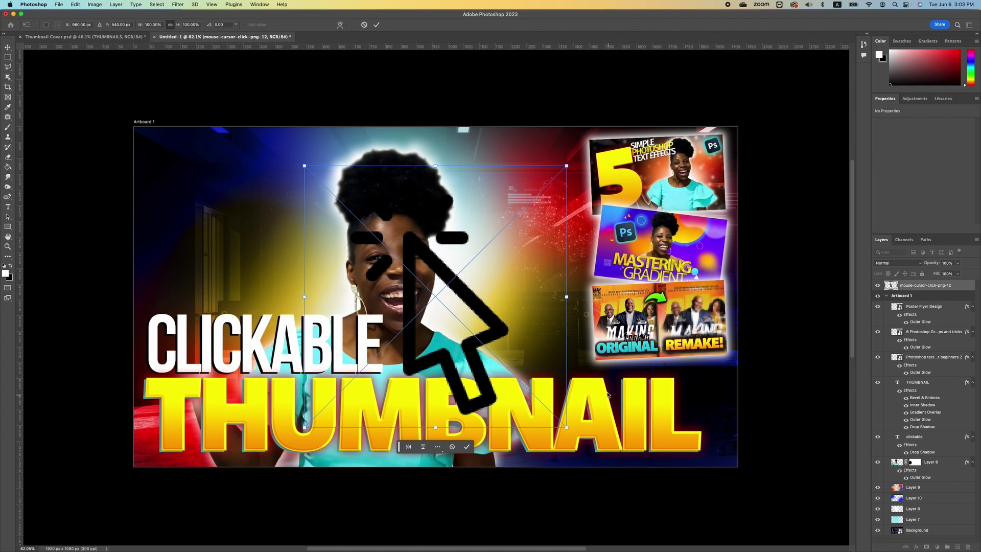
{"action": "left_click_drag", "start_coordinate": [574, 433], "coordinate": [451, 482]}
{"action": "left_click_drag", "start_coordinate": [406, 245], "coordinate": [550, 281]}
{"action": "key", "text": "Return"}
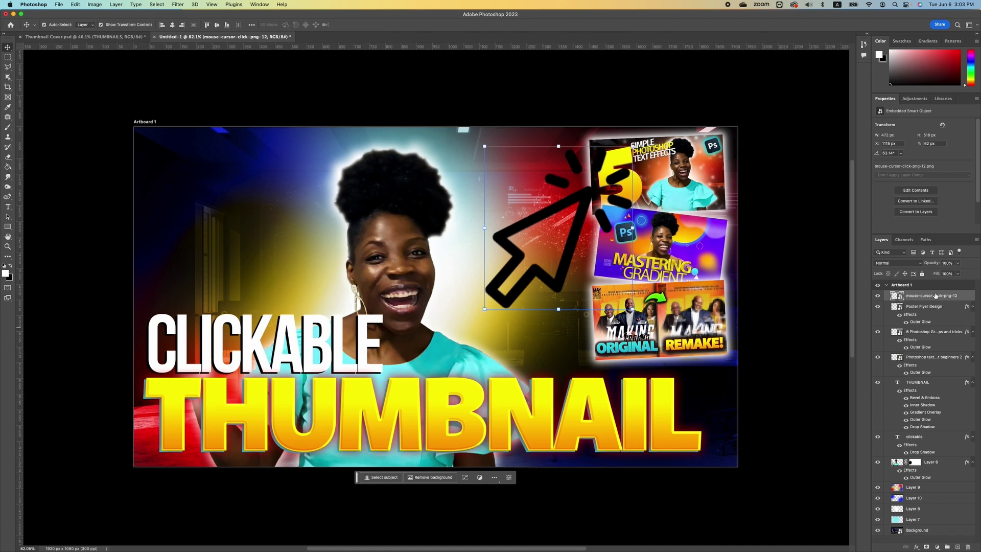
{"action": "left_click", "coordinate": [938, 548]}
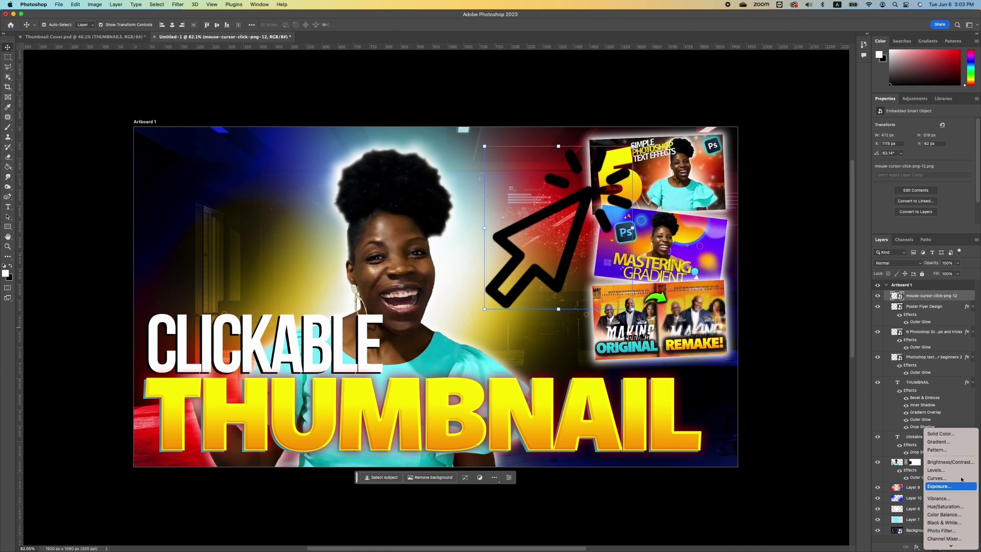
Turn the cursor white with a clipped Hue/Saturation layer at Lightness +100
{"action": "left_click", "coordinate": [938, 508]}
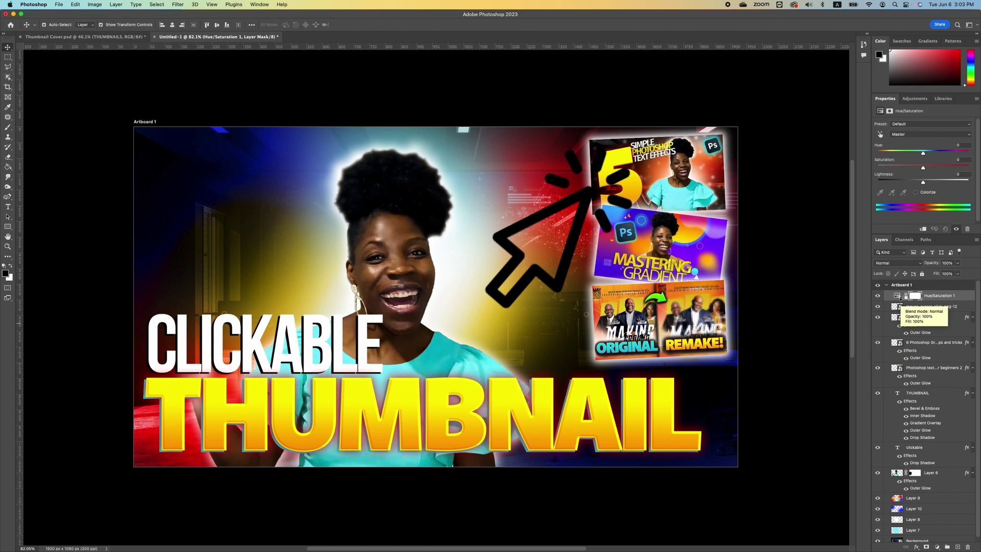
{"action": "left_click", "coordinate": [901, 298], "text": "alt"}
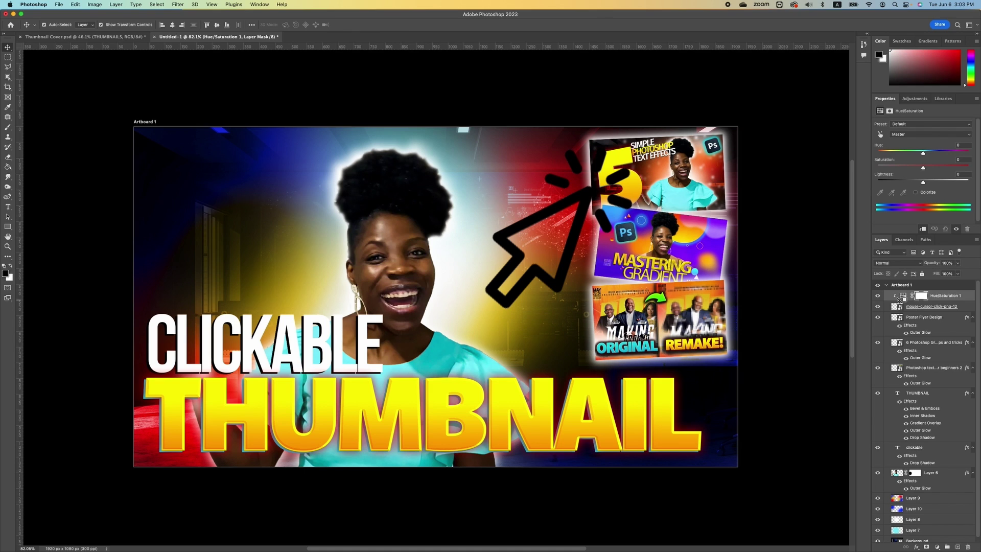
{"action": "left_click", "coordinate": [901, 297], "text": "alt"}
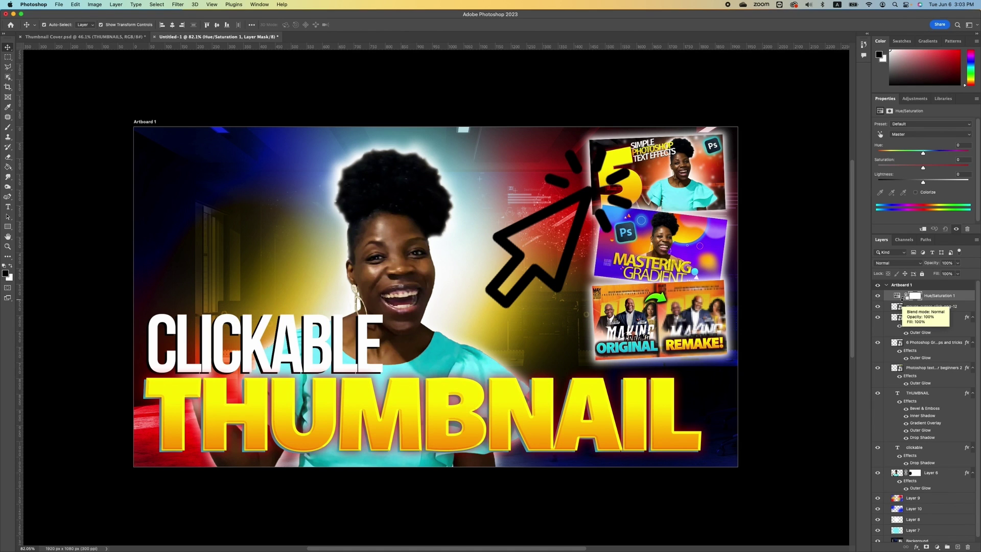
{"action": "left_click", "coordinate": [901, 298], "text": "alt"}
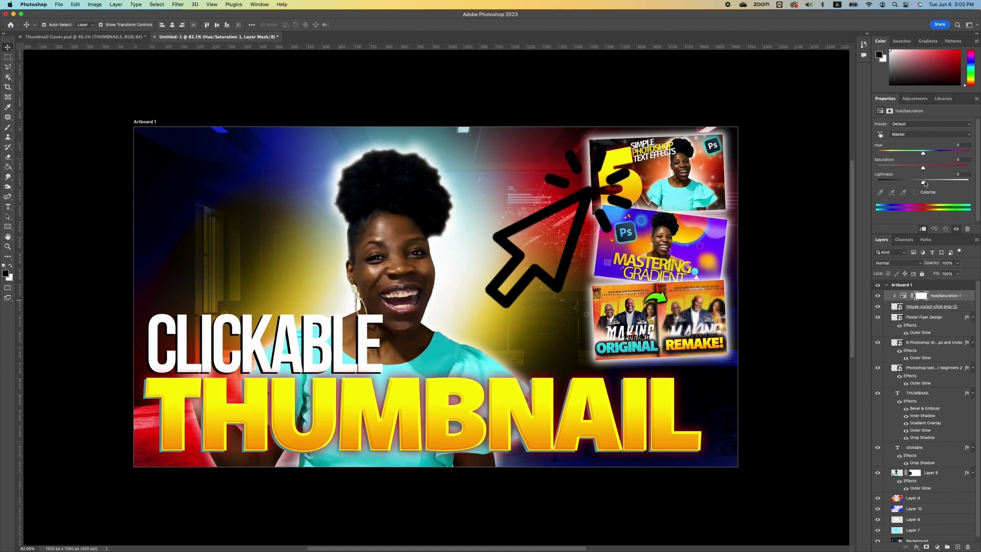
{"action": "left_click_drag", "start_coordinate": [924, 184], "coordinate": [979, 188]}
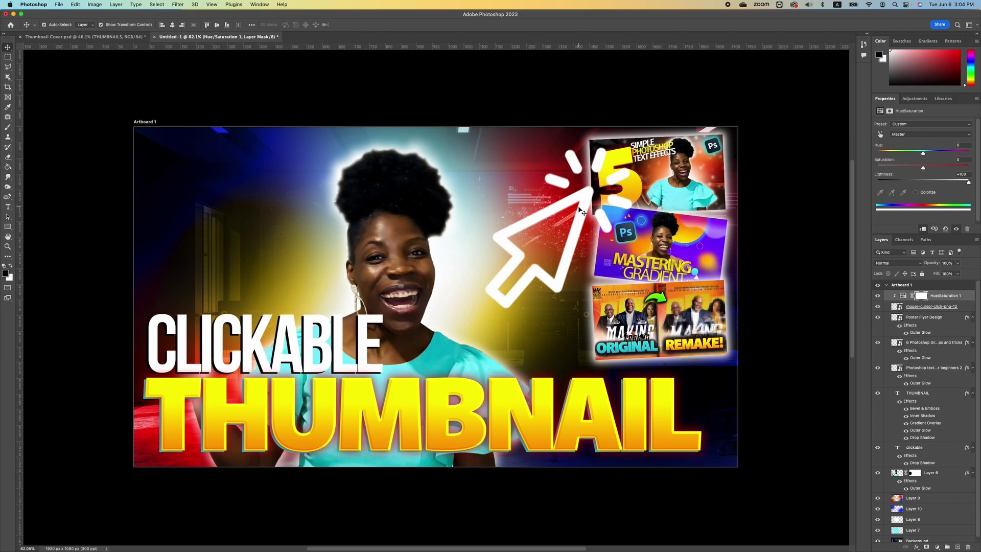
{"action": "left_click", "coordinate": [970, 306]}
{"action": "double_click", "coordinate": [970, 306]}
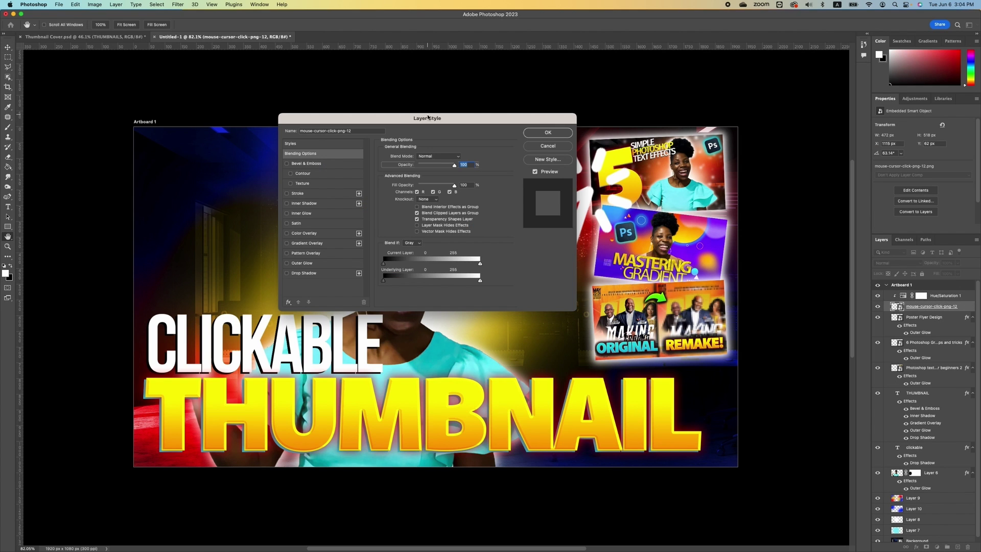
Give the cursor graphic a Drop Shadow in near-black 030303
{"action": "left_click_drag", "start_coordinate": [427, 114], "coordinate": [329, 90]}
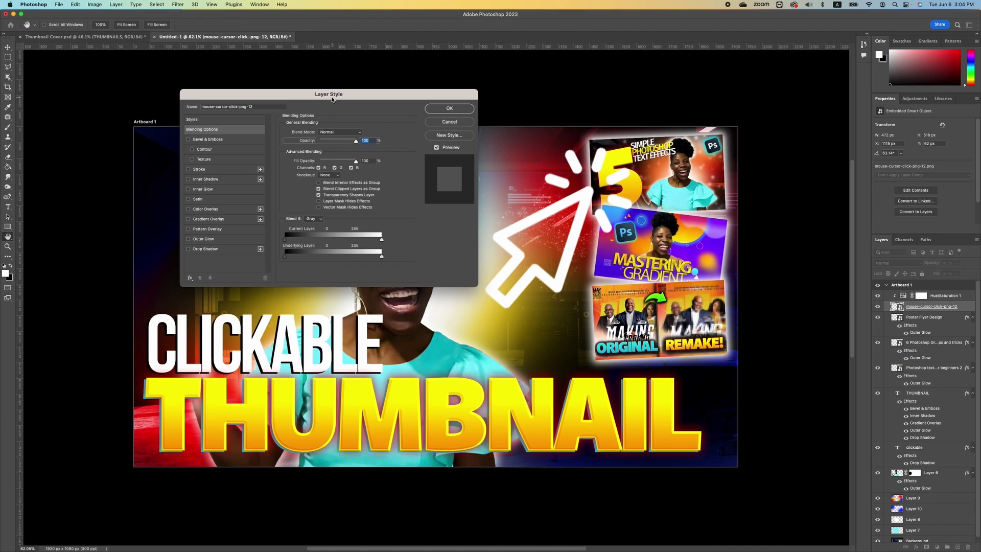
{"action": "left_click", "coordinate": [189, 249]}
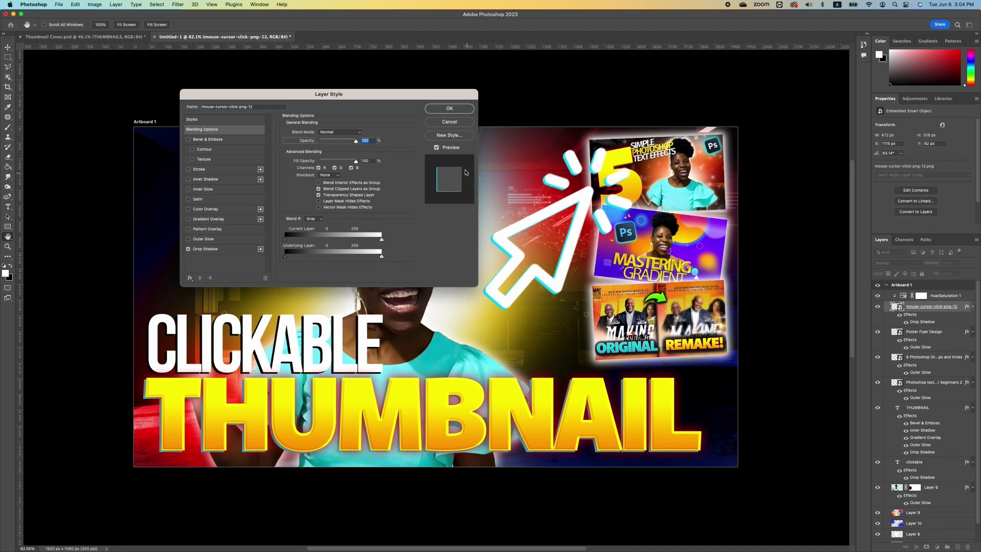
{"action": "left_click", "coordinate": [240, 248]}
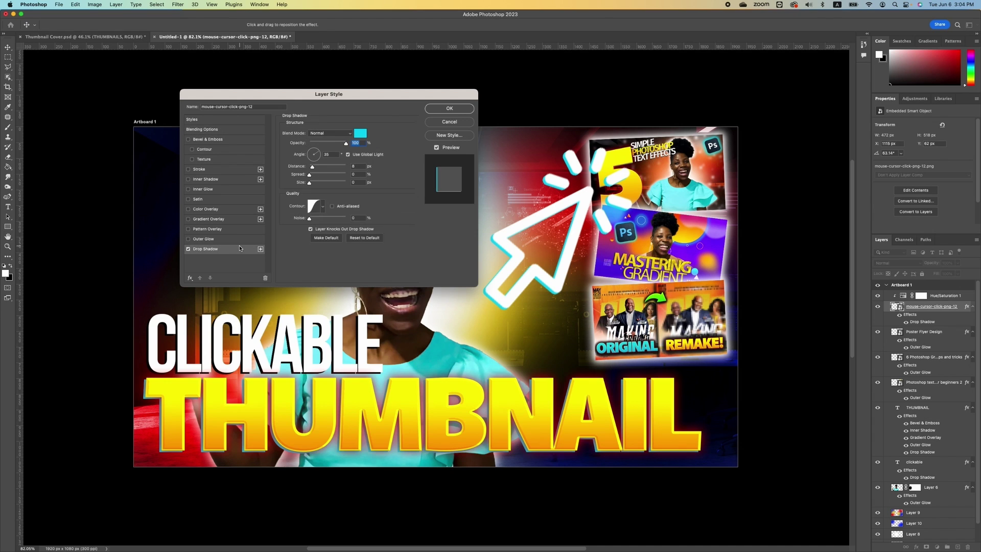
{"action": "left_click", "coordinate": [361, 134]}
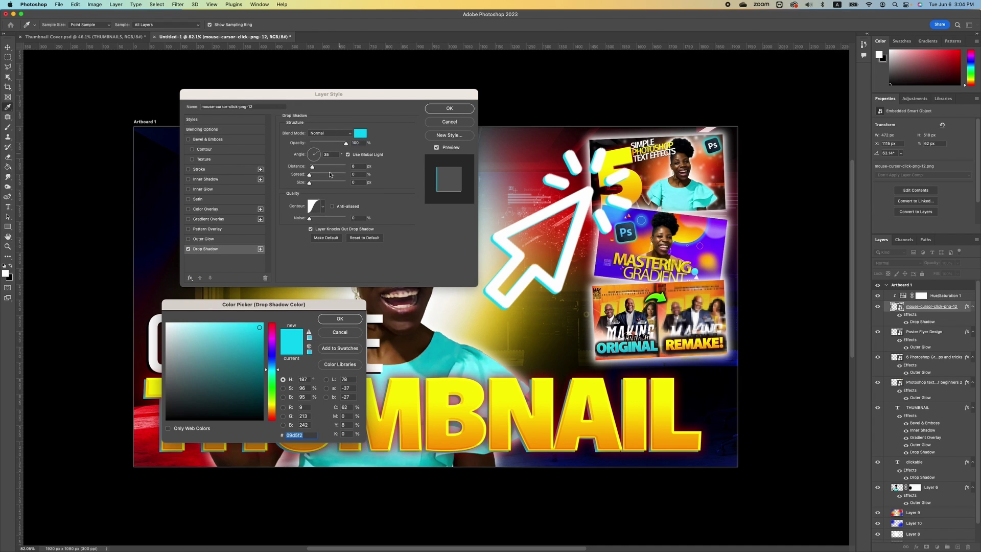
{"action": "left_click", "coordinate": [166, 418]}
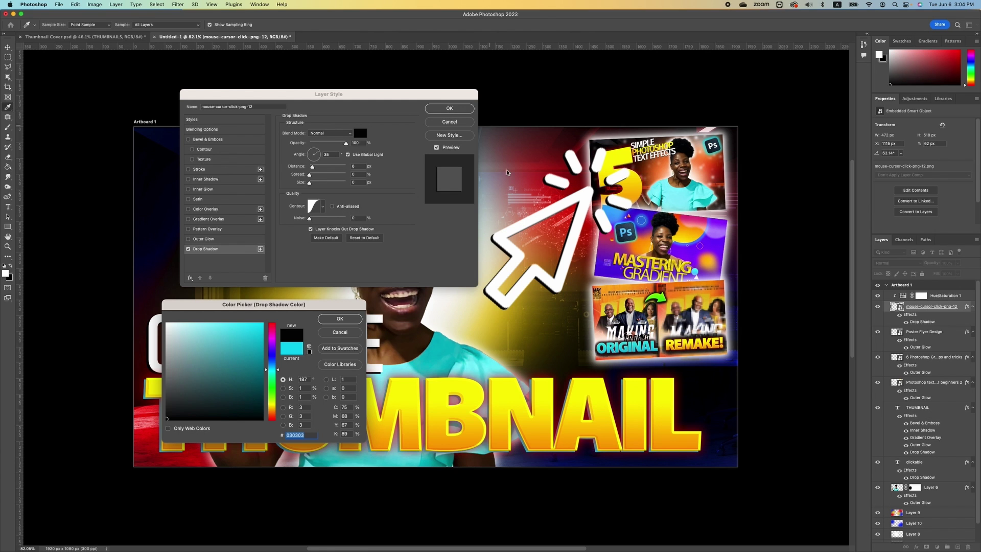
{"action": "left_click", "coordinate": [340, 318]}
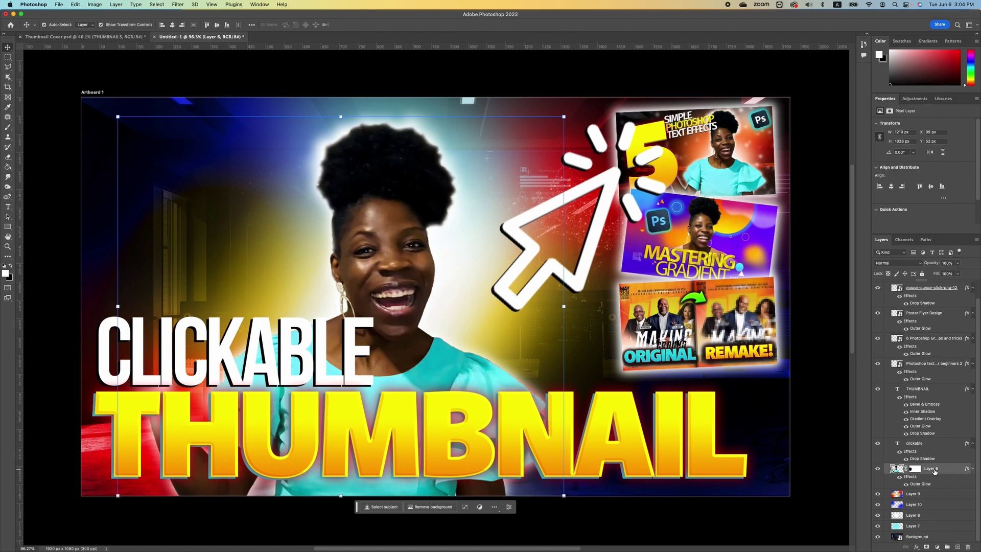
Add a new layer above Layer 9 and sample the image's teal as the foreground colour
{"action": "left_click", "coordinate": [927, 495]}
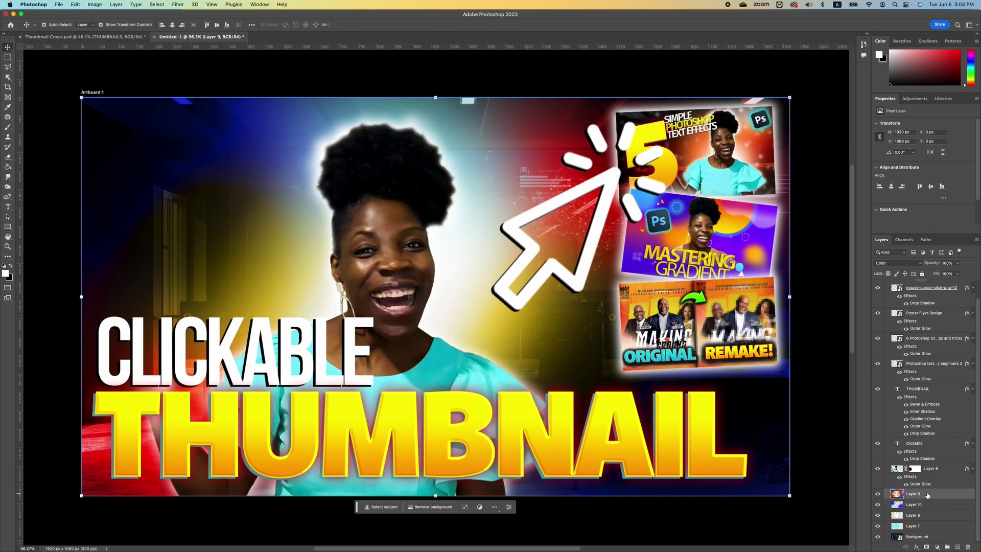
{"action": "left_click", "coordinate": [957, 547]}
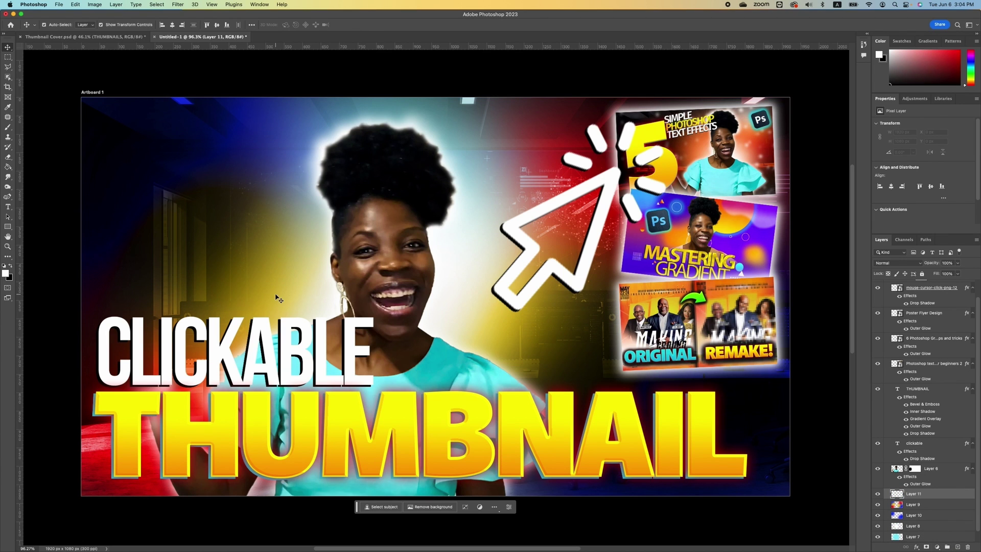
{"action": "key", "text": "i"}
{"action": "left_click", "coordinate": [6, 273]}
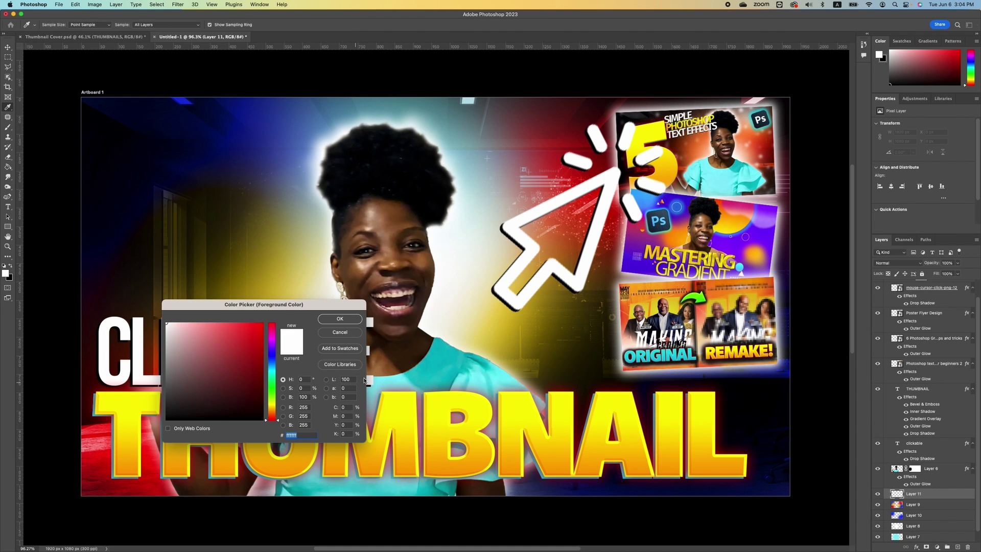
{"action": "left_click", "coordinate": [434, 372]}
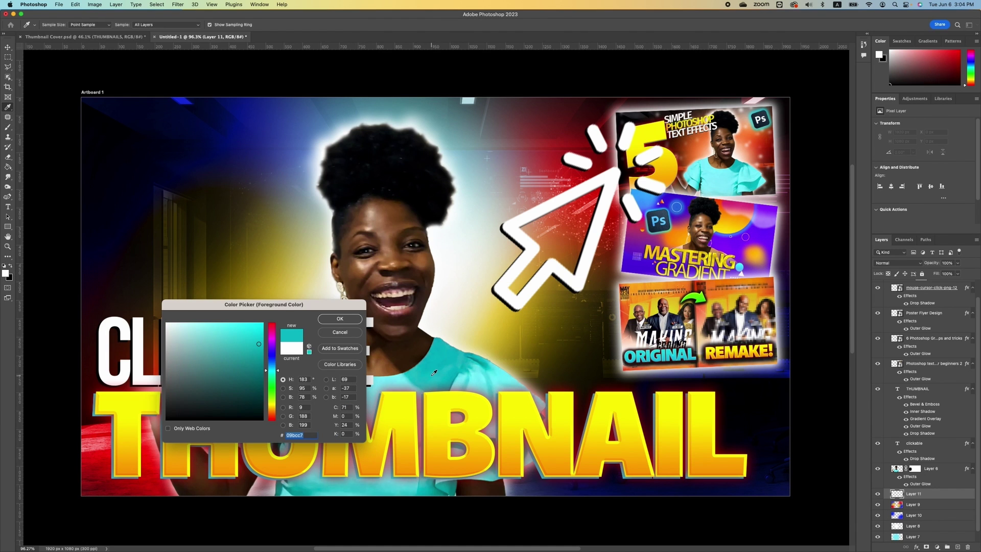
{"action": "left_click", "coordinate": [339, 318]}
Paint teal over the yellow and red glow with an 800 px brush, then raise Layer 11
{"action": "key", "text": "b"}
{"action": "key", "text": "bracketright"}
{"action": "key", "text": "bracketright"}
{"action": "key", "text": "bracketright"}
{"action": "key", "text": "bracketright"}
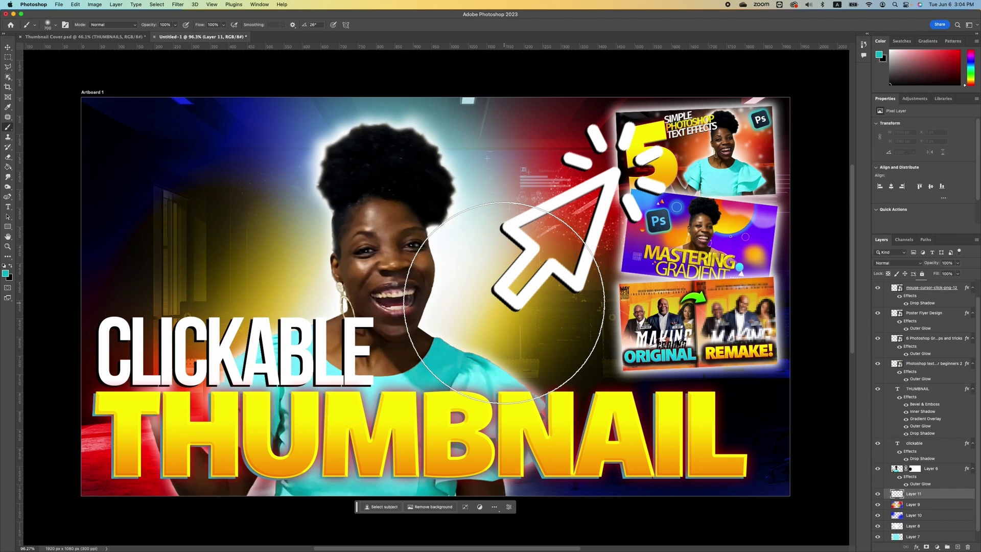
{"action": "left_click", "coordinate": [492, 279]}
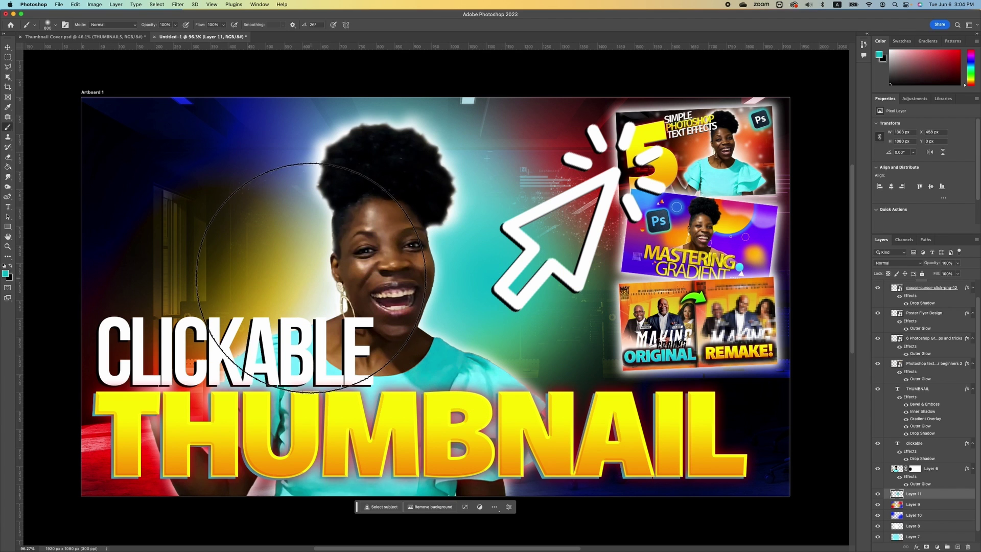
{"action": "left_click", "coordinate": [266, 230]}
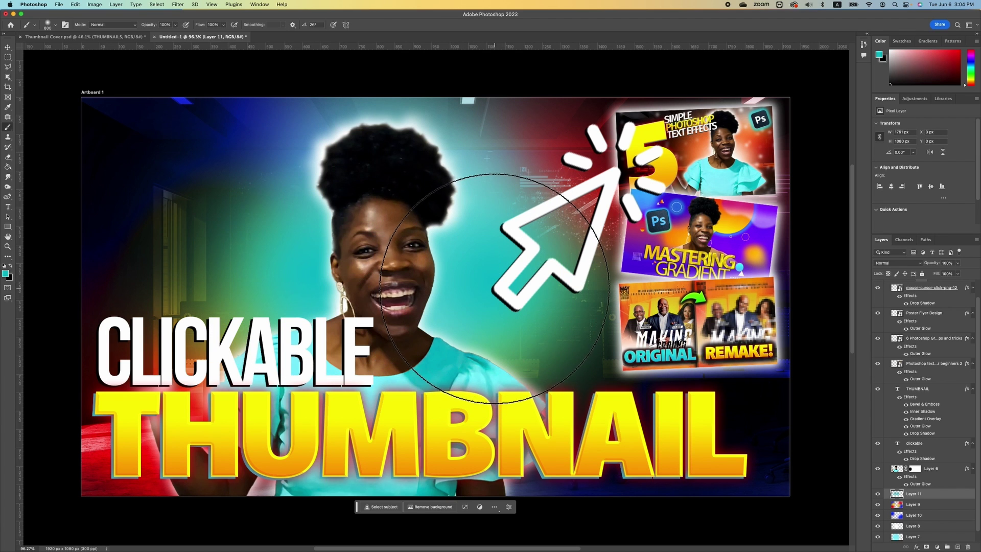
{"action": "left_click", "coordinate": [511, 306]}
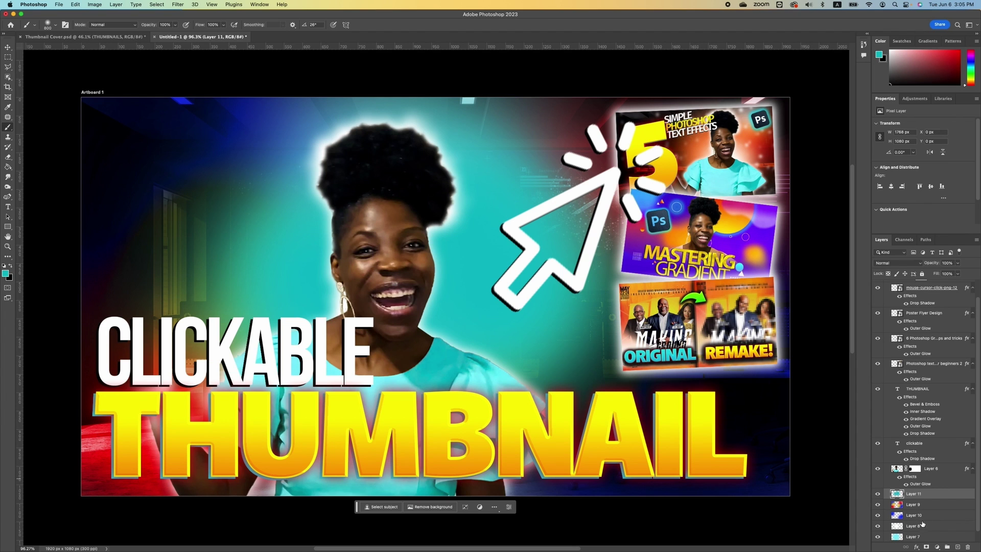
{"action": "left_click_drag", "start_coordinate": [920, 495], "coordinate": [922, 492]}
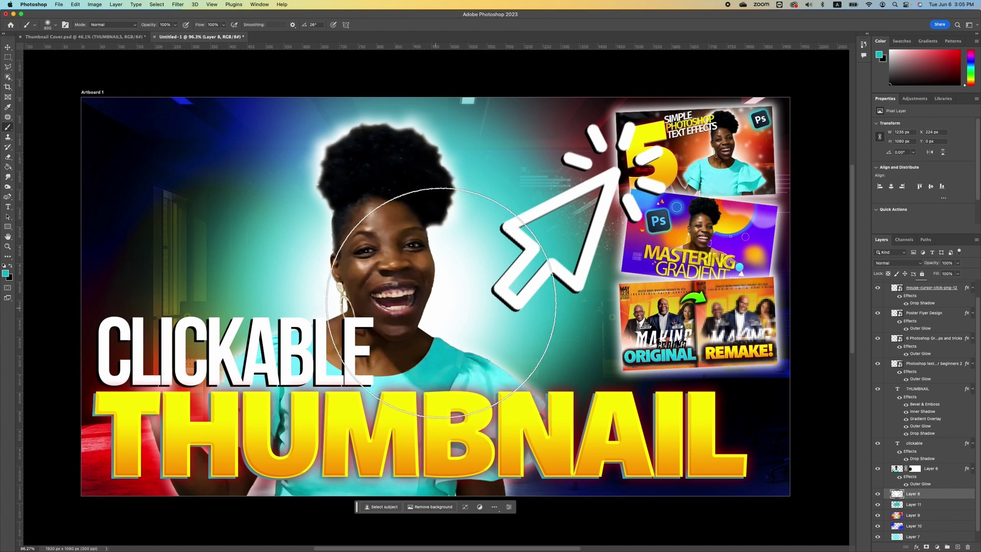
Undo the last change and stamp all visible layers into Layer 12 above Hue/Saturation 1
{"action": "key", "text": "super+z"}
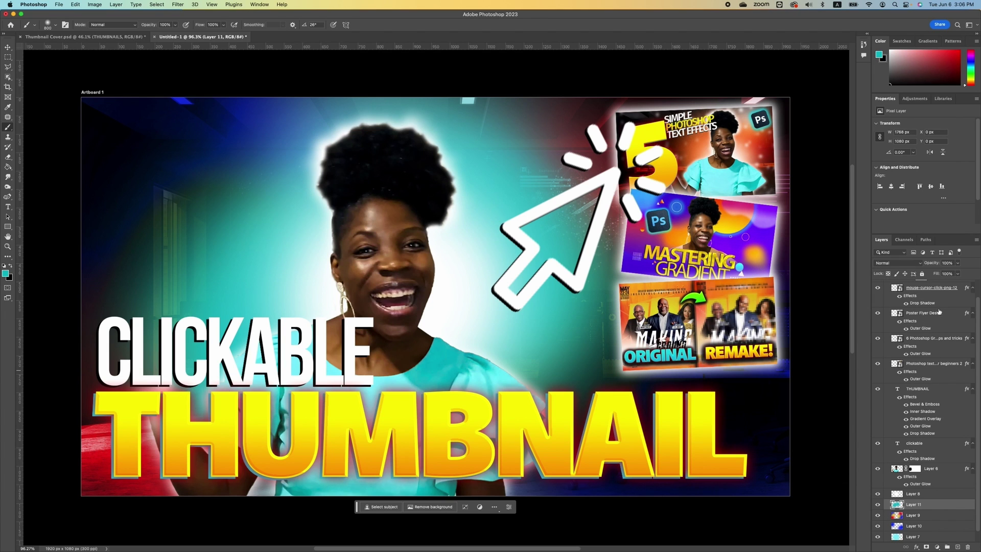
{"action": "scroll", "coordinate": [929, 320], "scroll_direction": "up", "scroll_amount": 2}
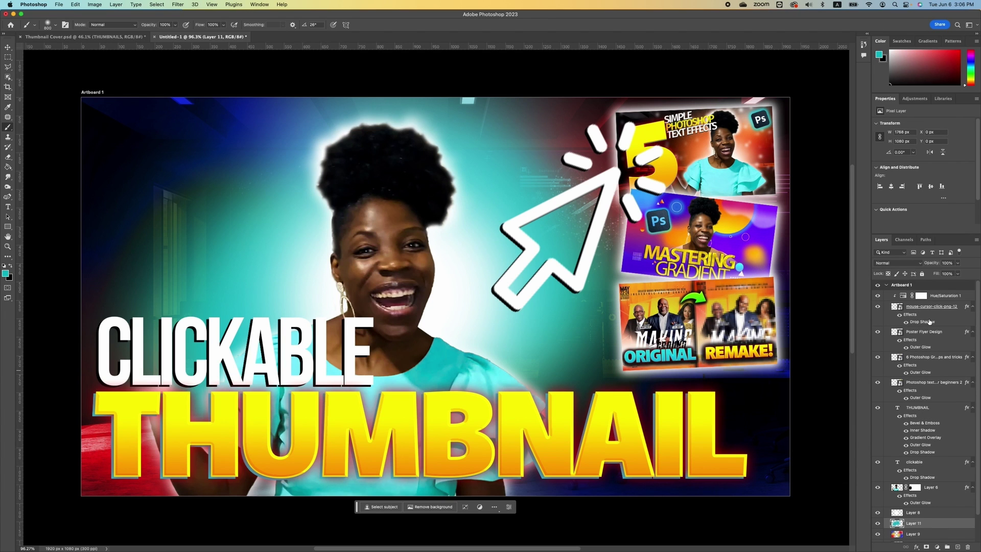
{"action": "left_click", "coordinate": [946, 295]}
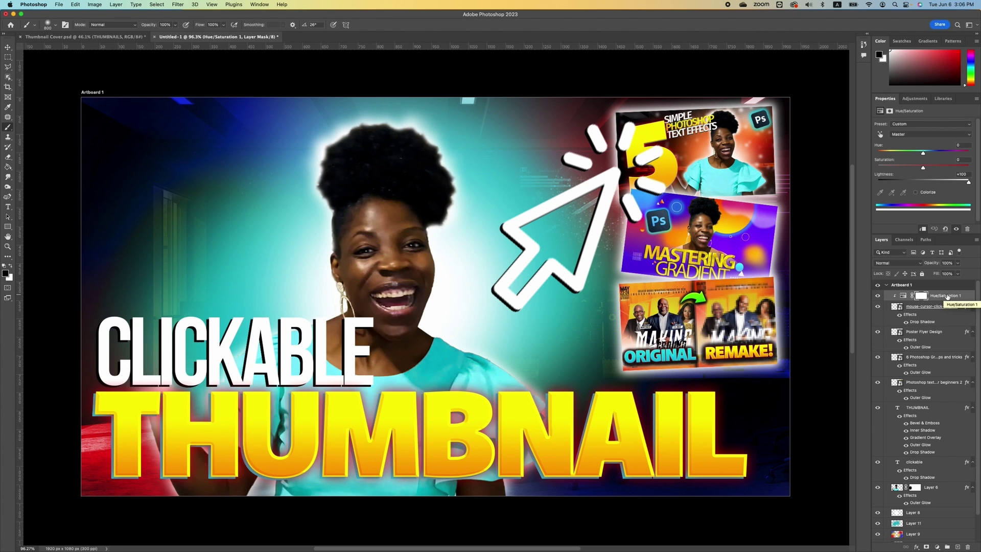
{"action": "key", "text": "super+alt+shift+e"}
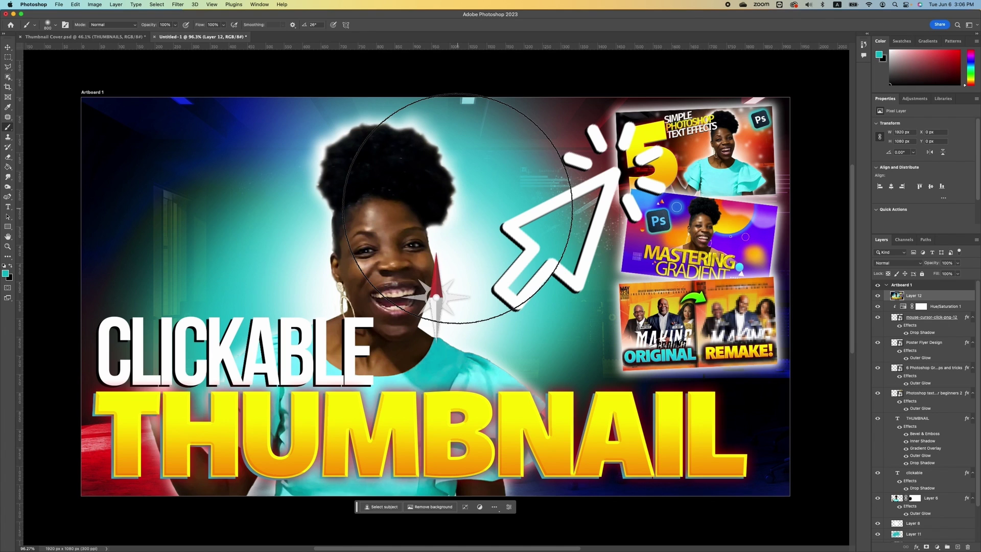
{"action": "scroll", "coordinate": [450, 230], "scroll_direction": "up", "scroll_amount": 3}
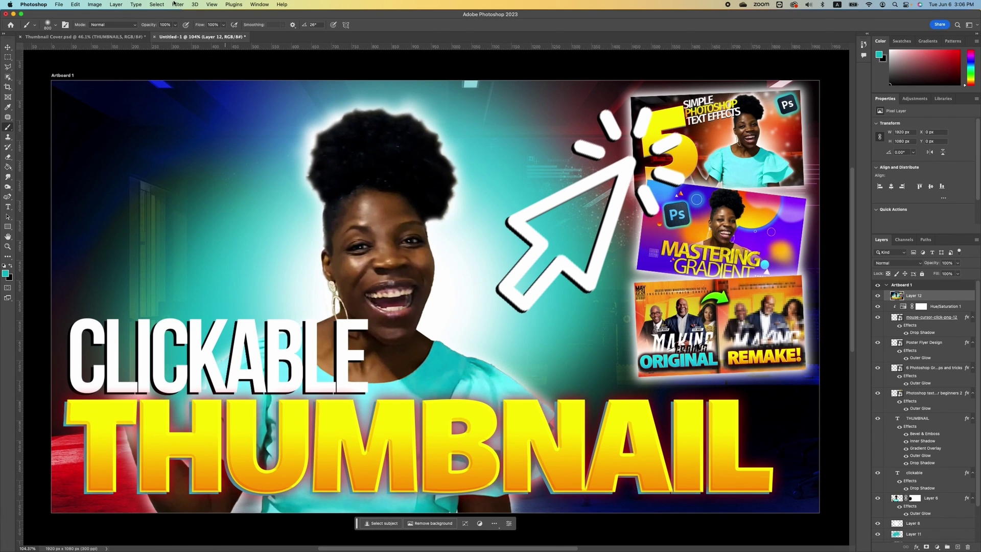
{"action": "left_click", "coordinate": [176, 4]}
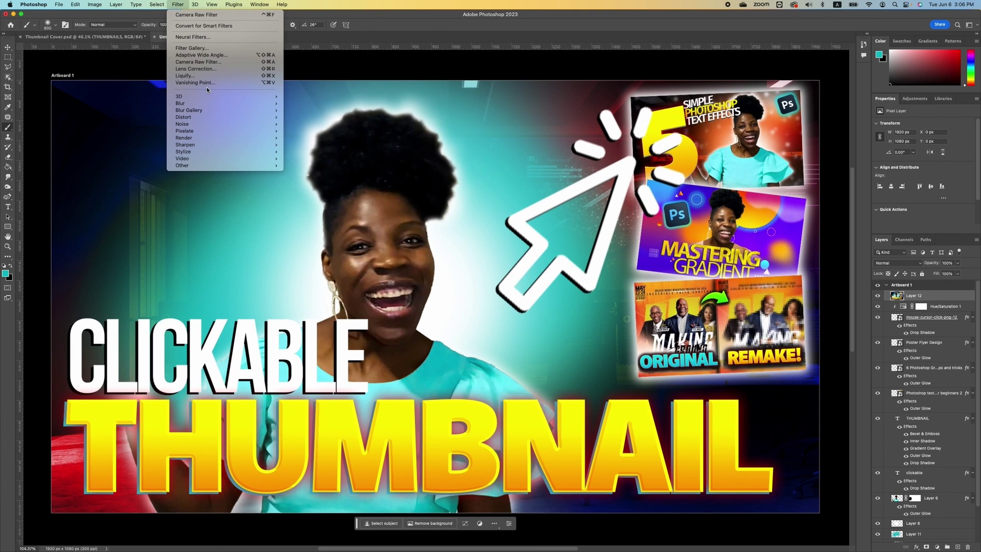
{"action": "left_click", "coordinate": [424, 109]}
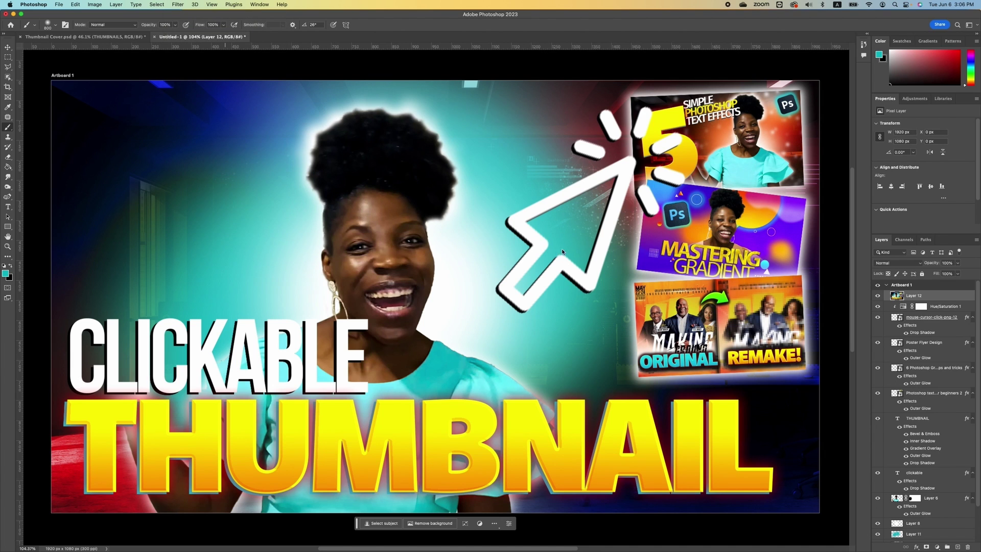